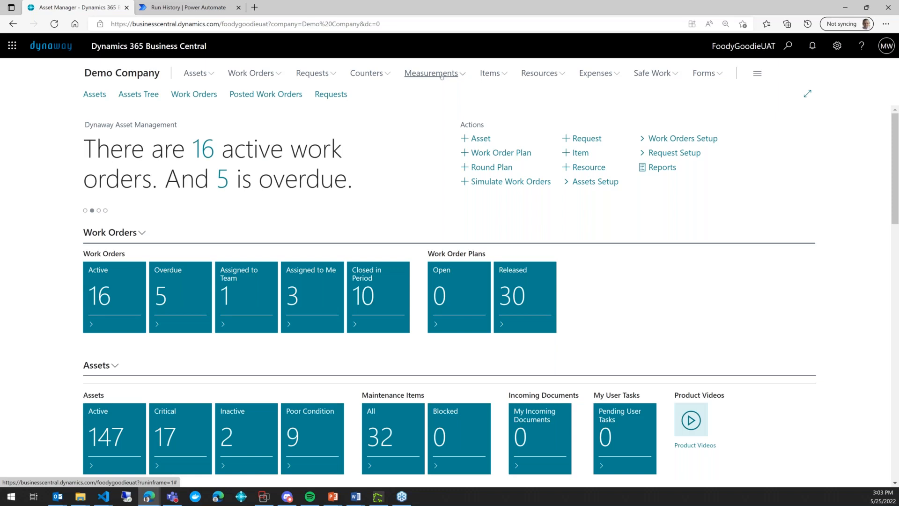
- Register a reading of 12 °C for Thermometer Hall 1 (M00001) in the measurements list
left_click(441, 75)
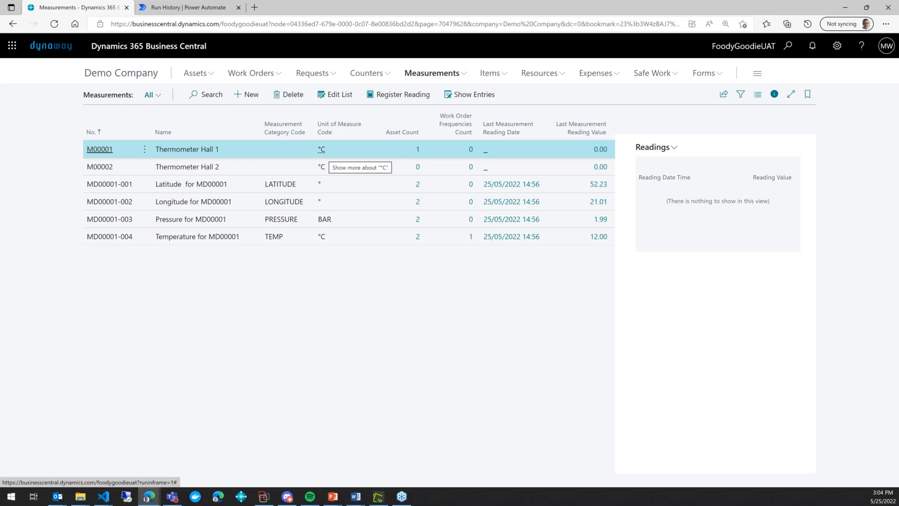
left_click(402, 94)
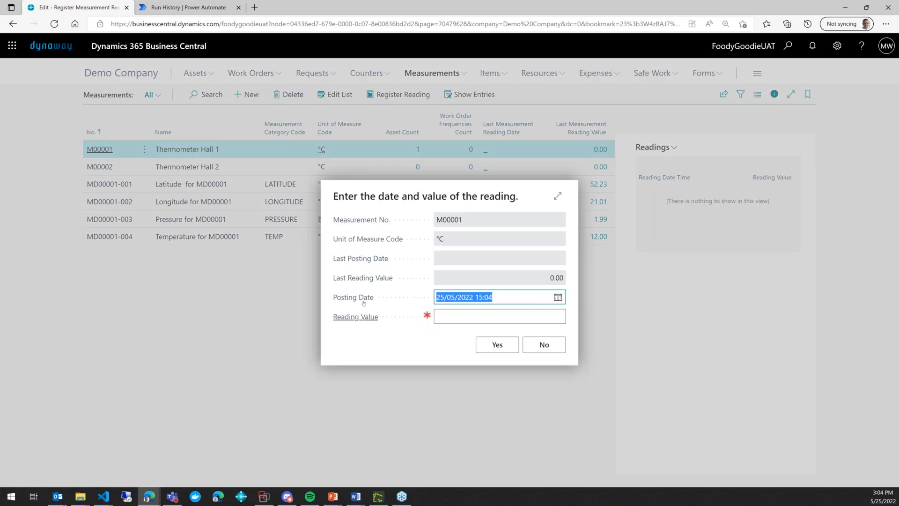
key("Tab")
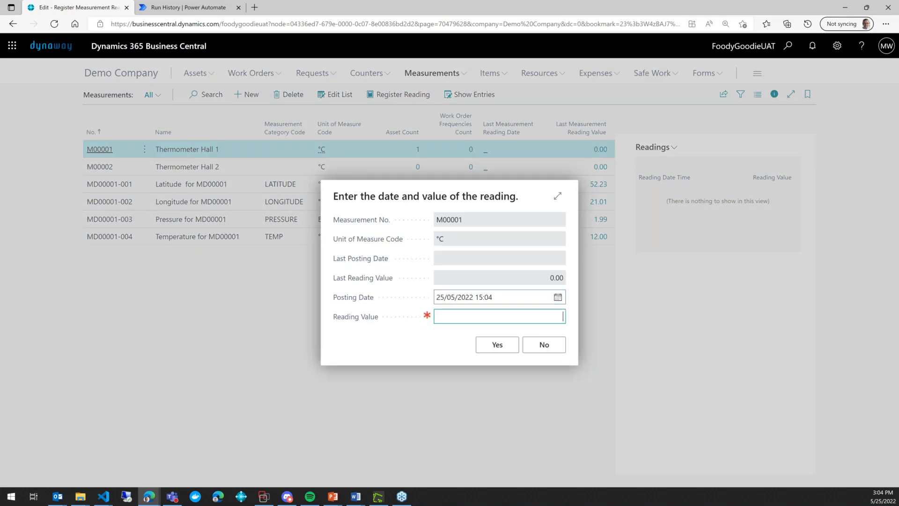
type("12")
left_click(481, 341)
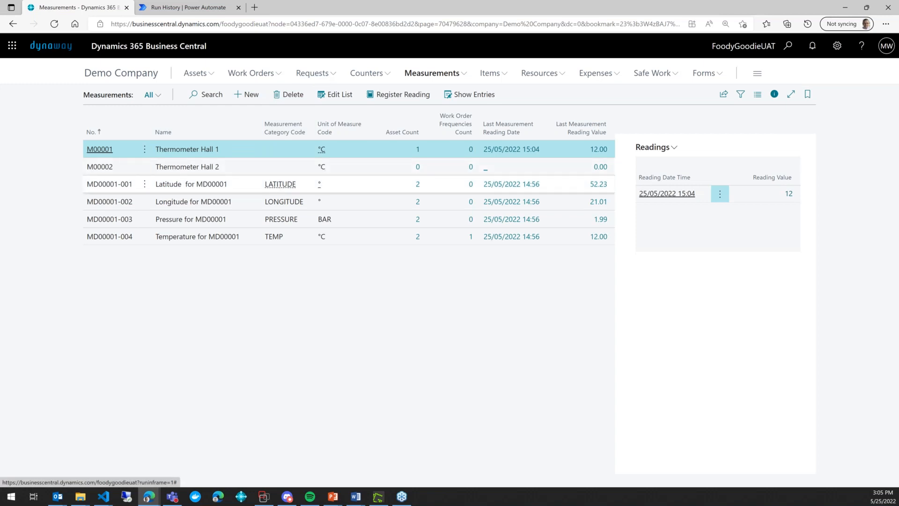
- Add a line to the DEFAULT measurement journal for measurement M00001 with a reading value of 21
left_click(432, 73)
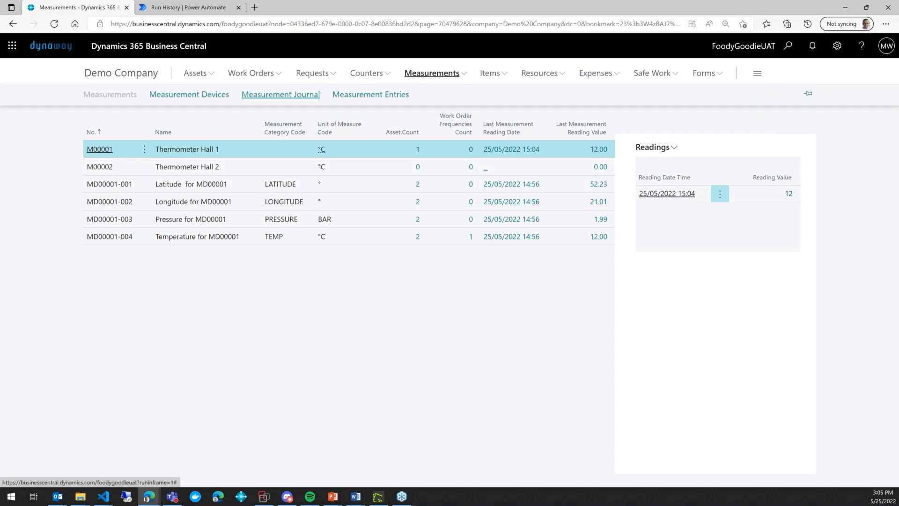
left_click(280, 94)
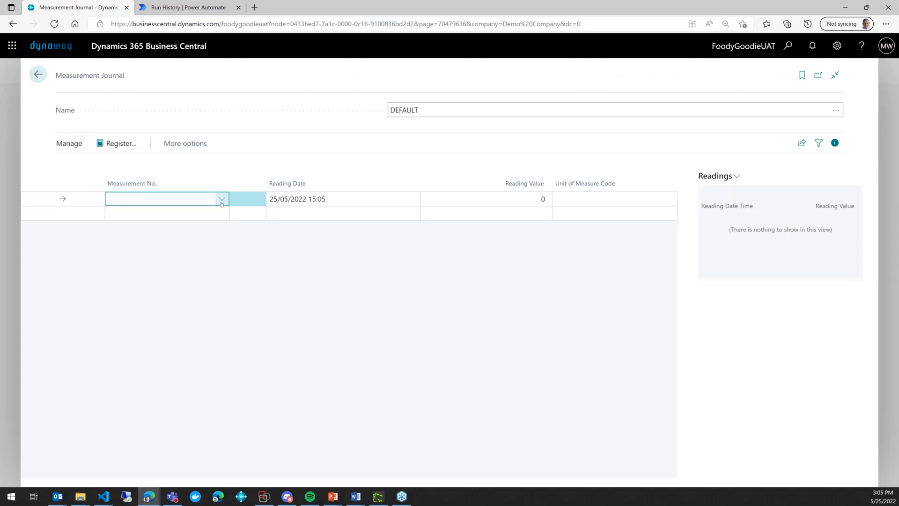
left_click(222, 202)
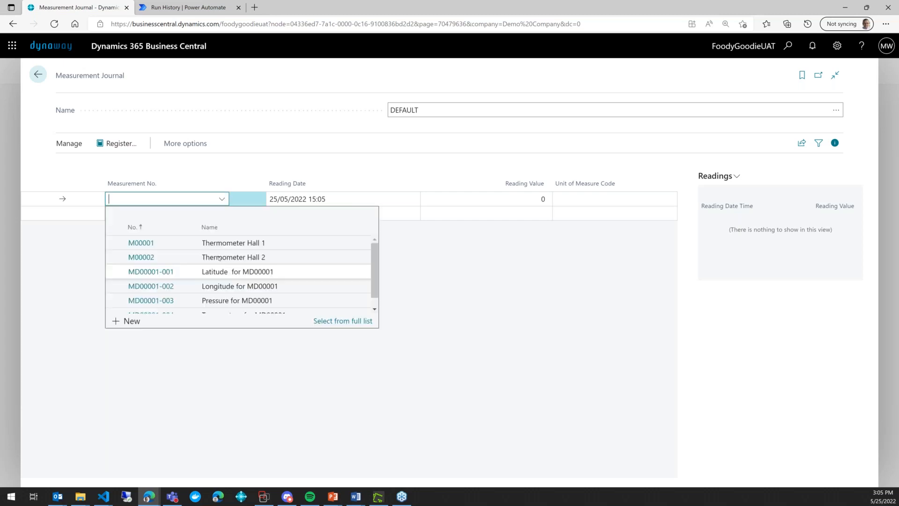
left_click(166, 248)
left_click(467, 195)
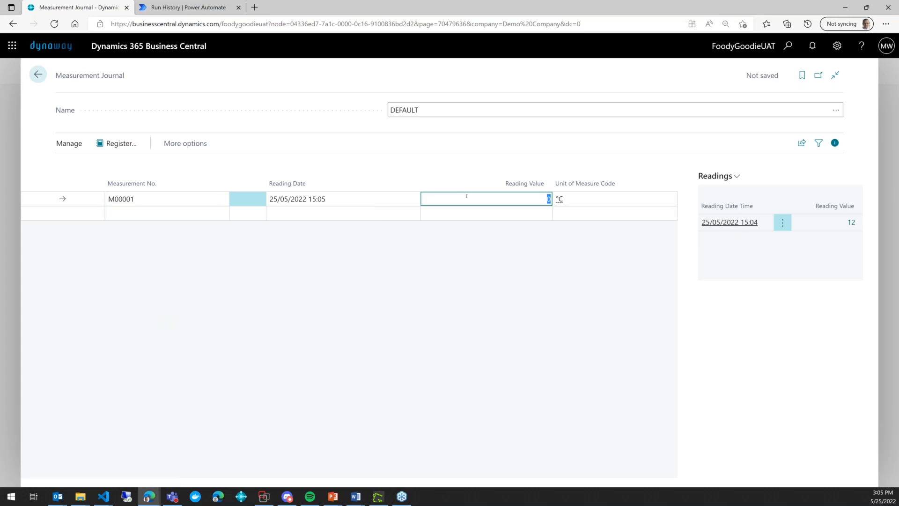
type("1")
type("2")
key("Return")
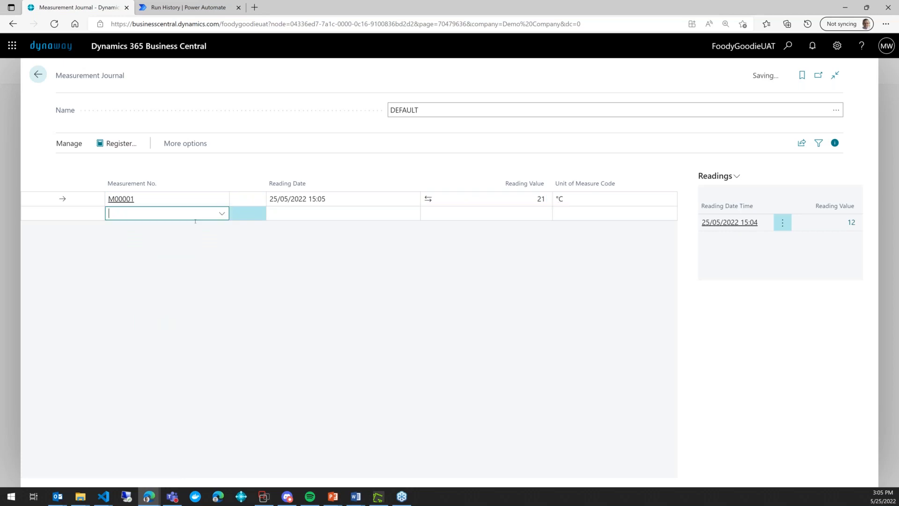
- Add a journal line for measurement M00002 with a reading value of 22 and register the journal
left_click(222, 214)
left_click(164, 270)
left_click(520, 213)
type("22")
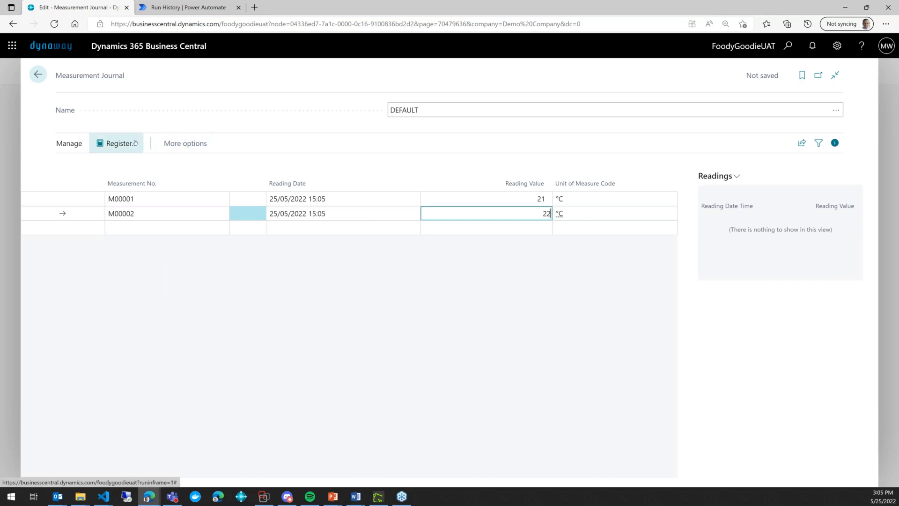
left_click(135, 143)
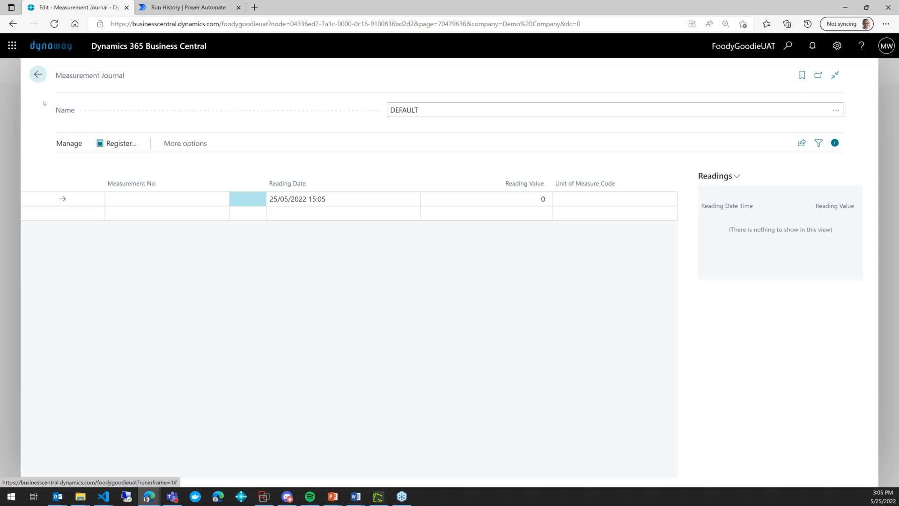
- Return to the measurements list and check the registered readings of both hall thermometers
left_click(39, 76)
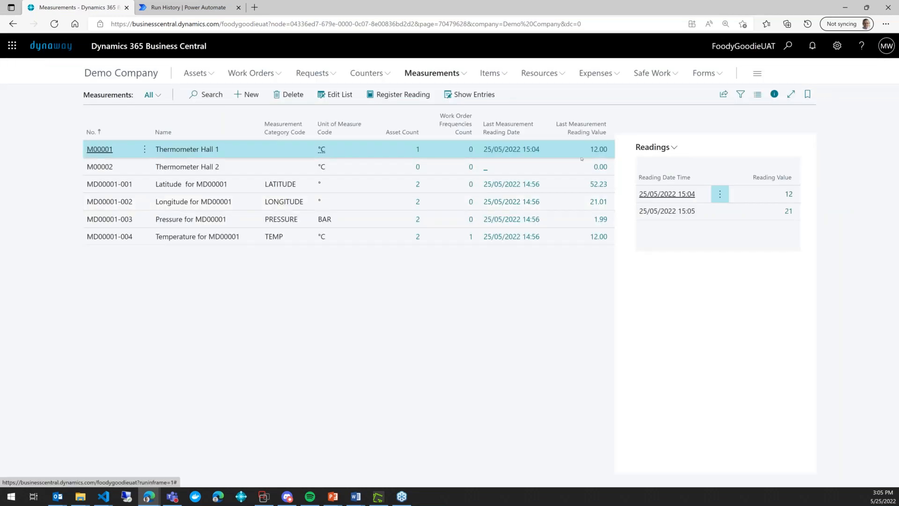
left_click(355, 168)
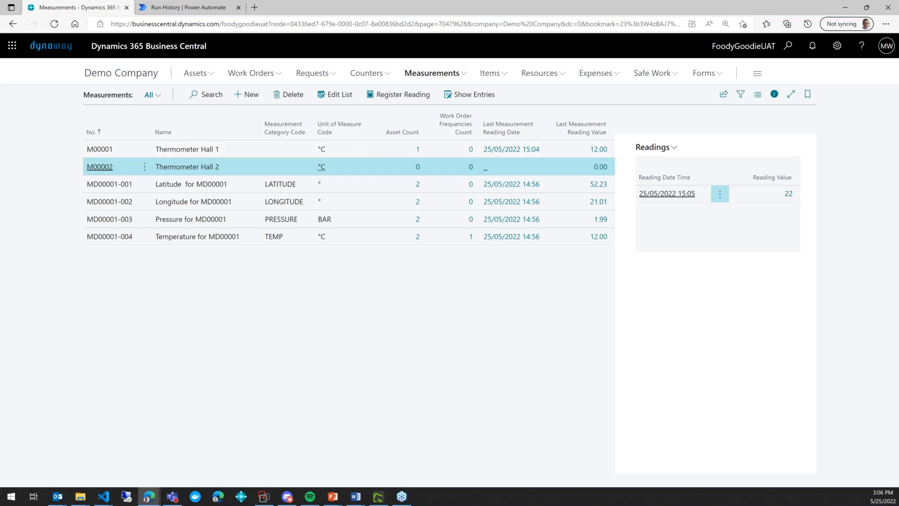
- Create a new measurement device with the description My Measurement Device and the profile code MX KIT
left_click(427, 76)
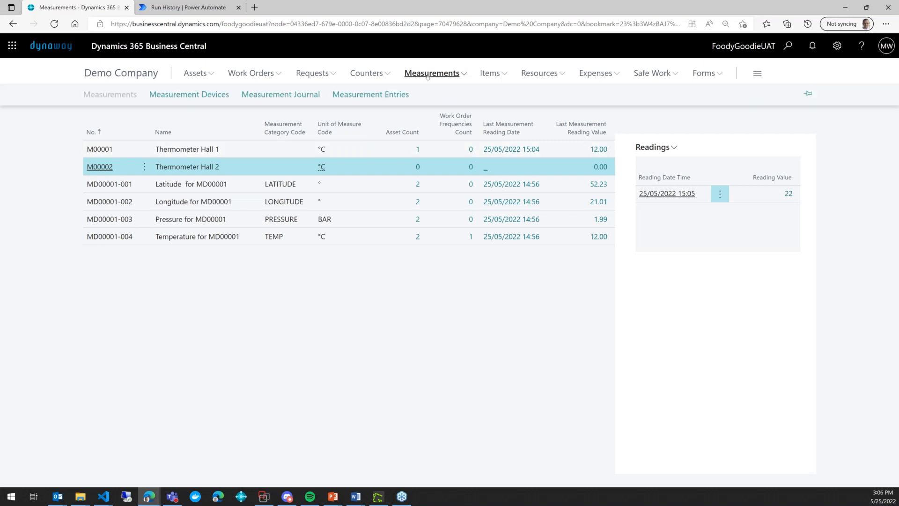
left_click(217, 101)
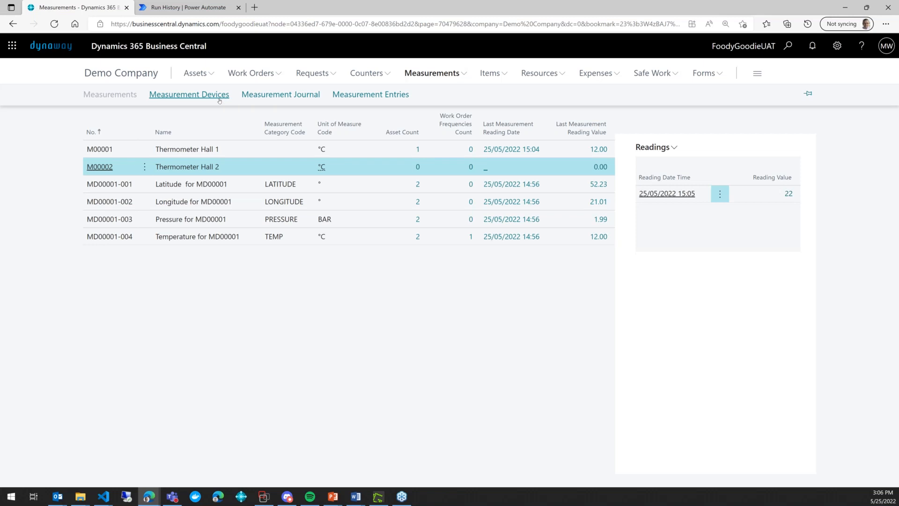
left_click(219, 100)
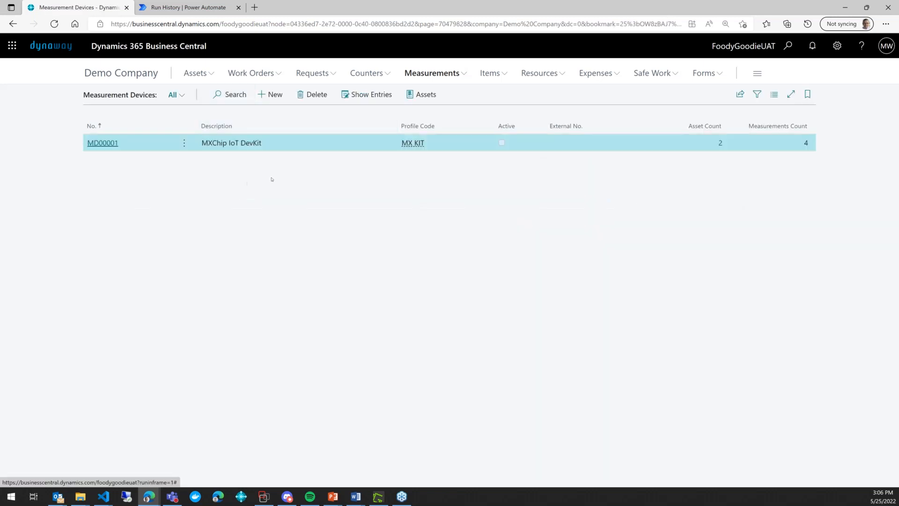
left_click(277, 102)
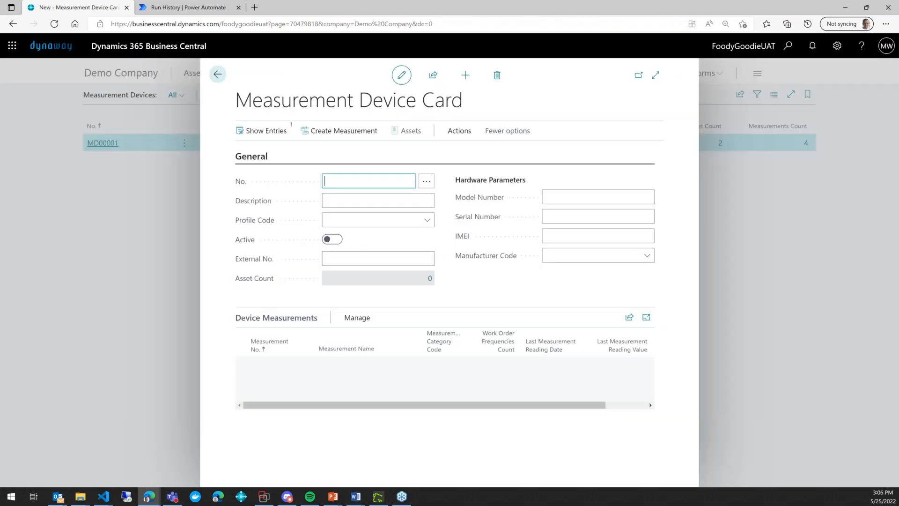
left_click(364, 200)
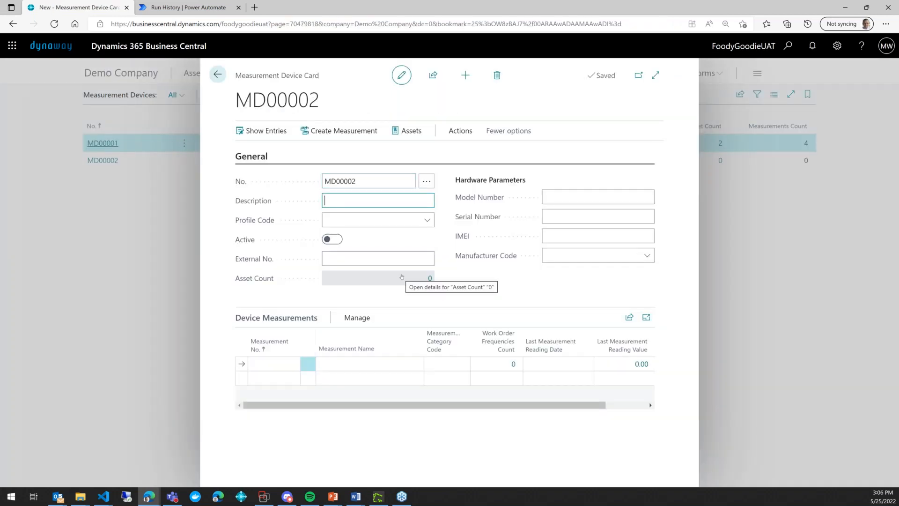
type("My Measurement Device")
key("Tab")
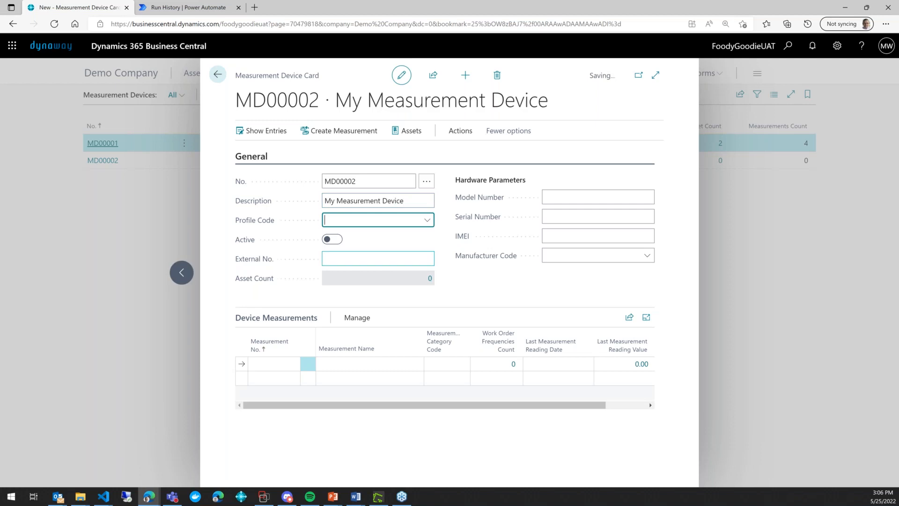
left_click(427, 223)
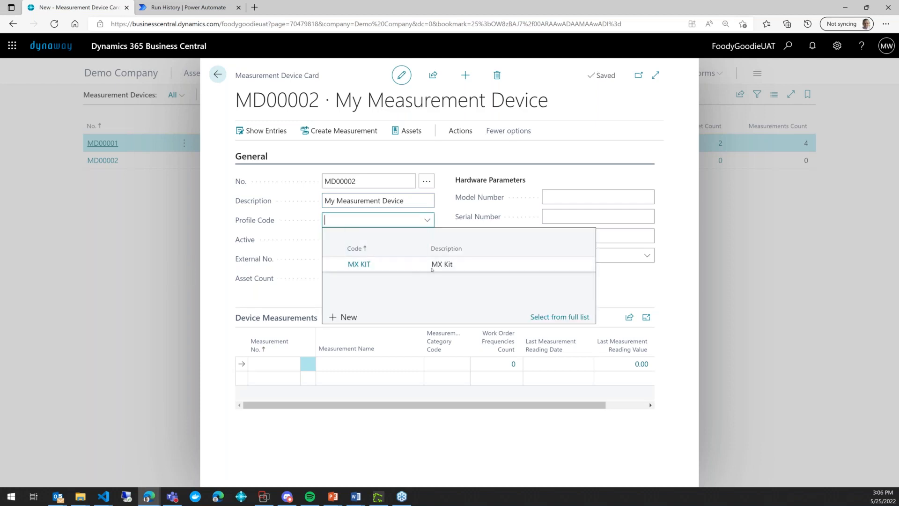
left_click(380, 266)
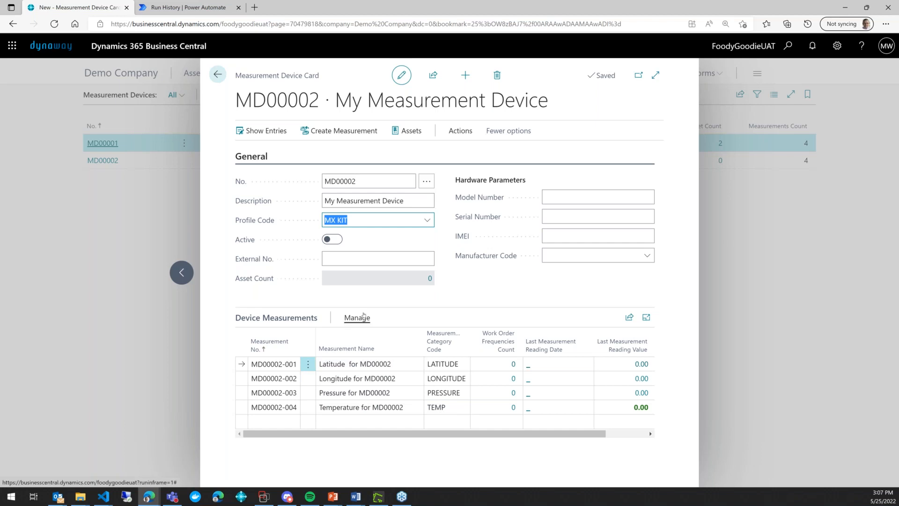
- Examine the new device's measurements and the default measurement categories defined in the MX KIT device profile
left_click(377, 182)
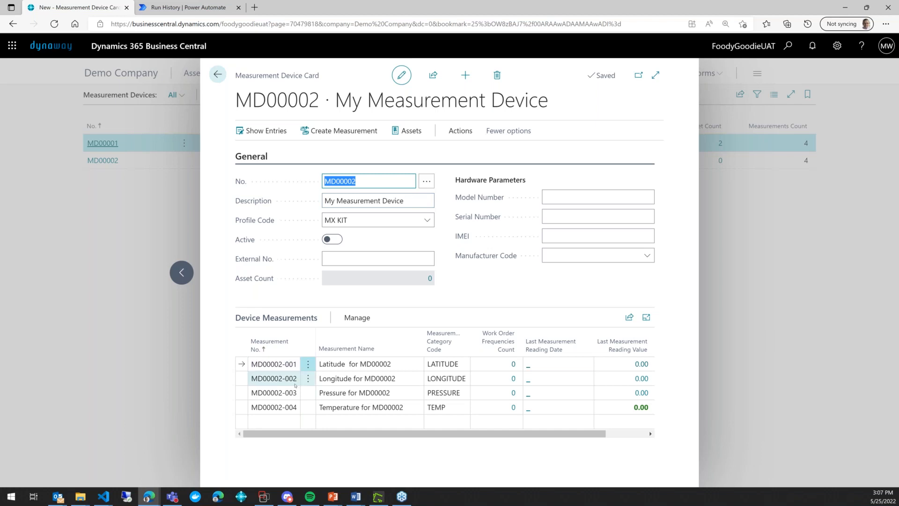
left_click(388, 369)
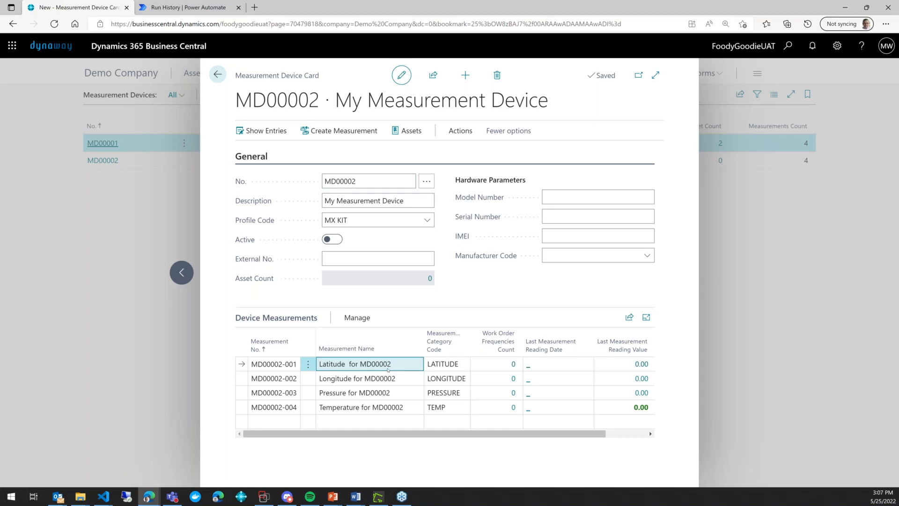
left_click(425, 225)
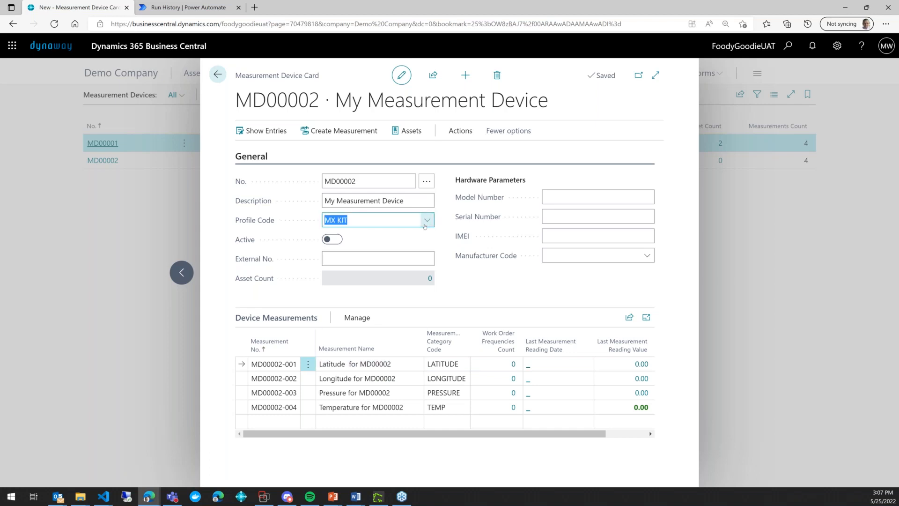
left_click(425, 226)
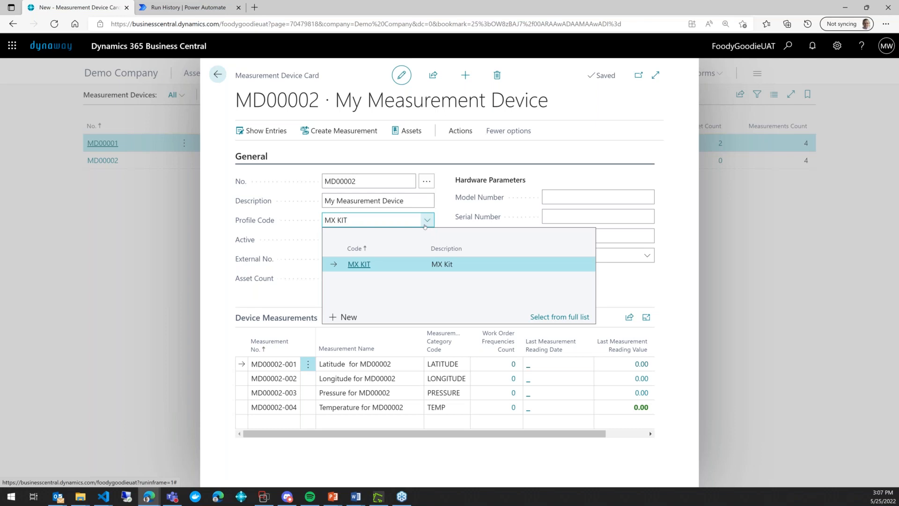
left_click(568, 318)
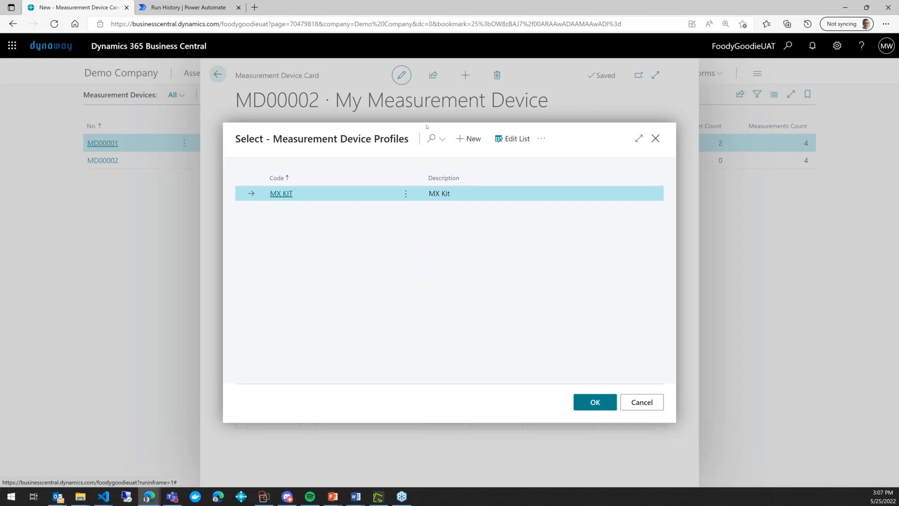
left_click(540, 144)
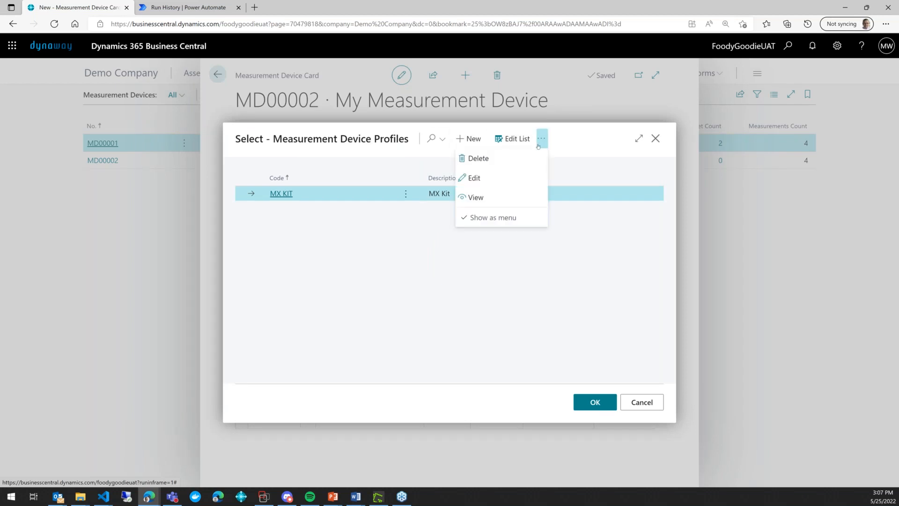
left_click(503, 180)
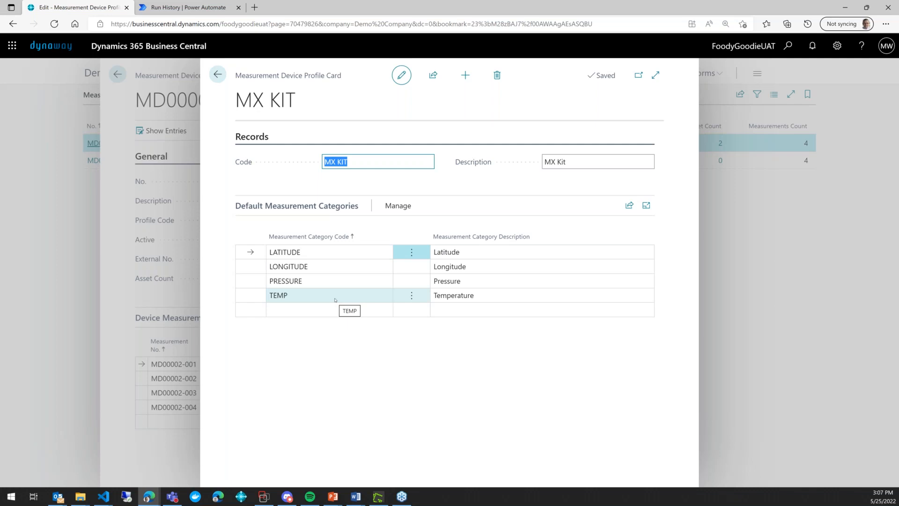
left_click(364, 293)
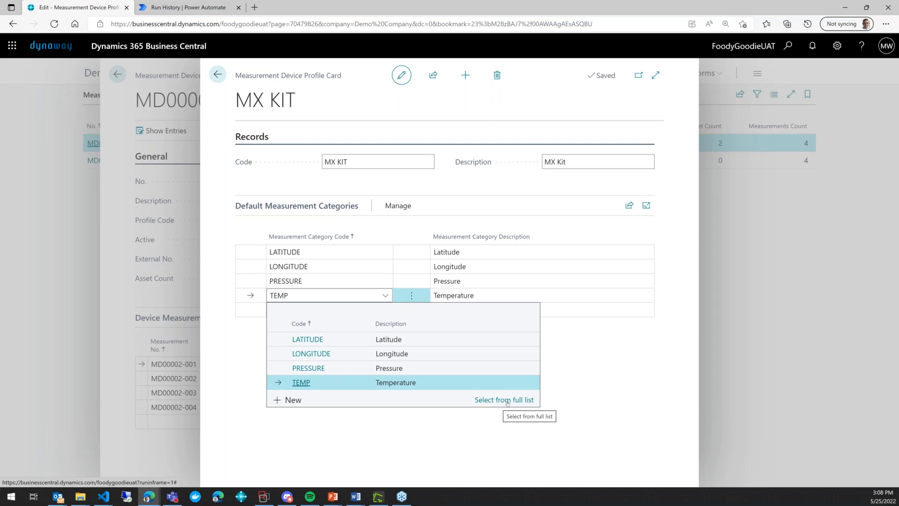
left_click(631, 380)
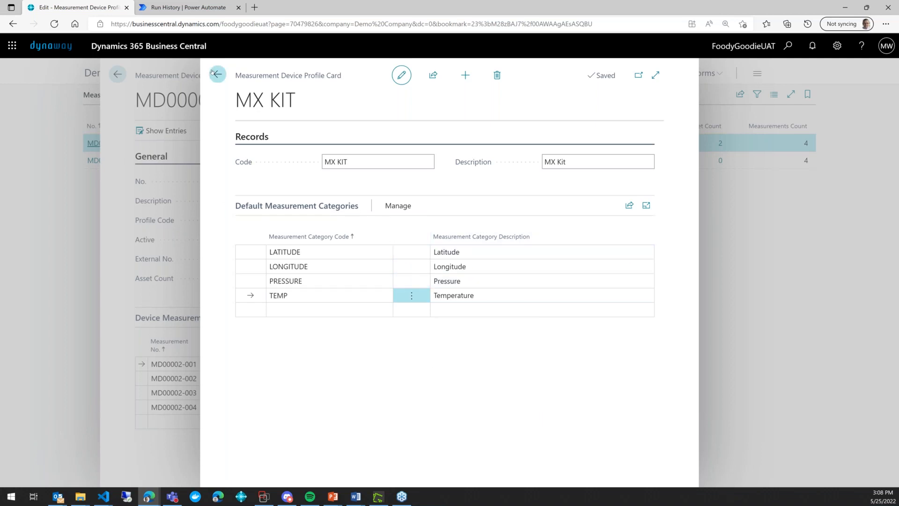
left_click(214, 73)
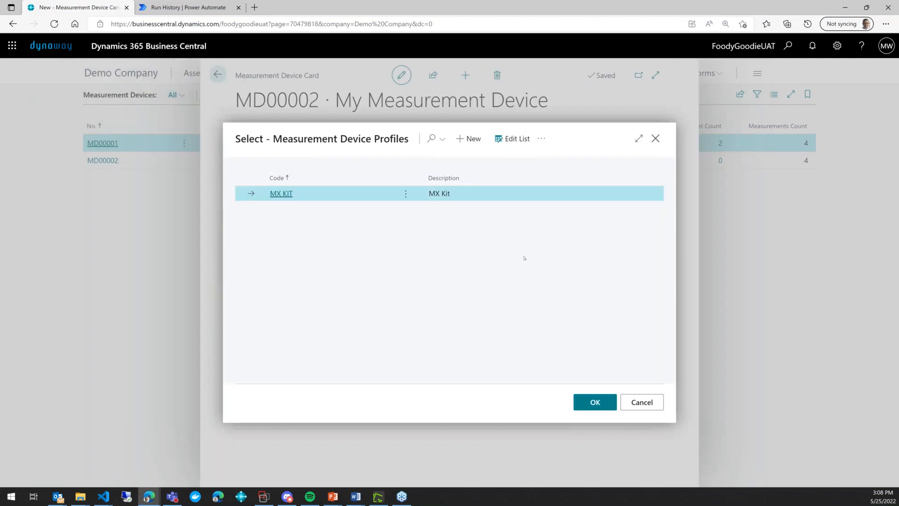
left_click(647, 397)
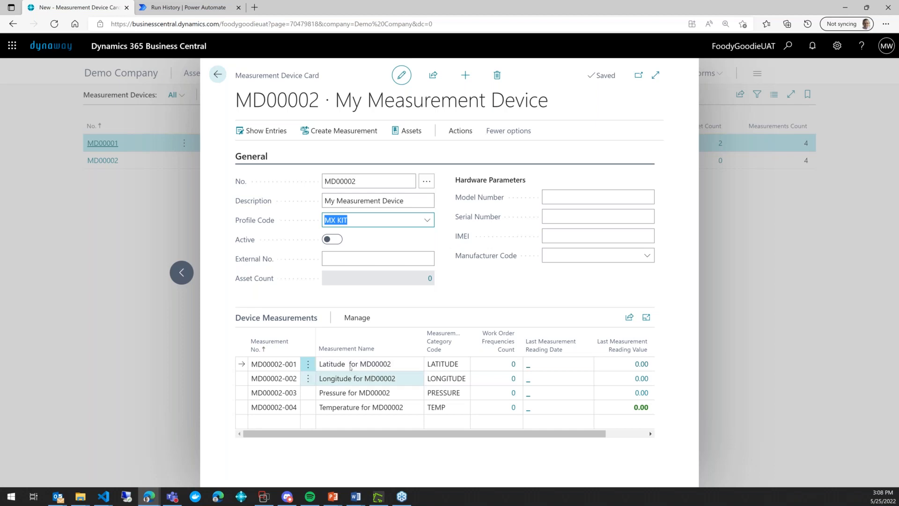
- Review the acceptable, warning and not acceptable thresholds of the new device's temperature measurement without changing them
left_click(349, 367)
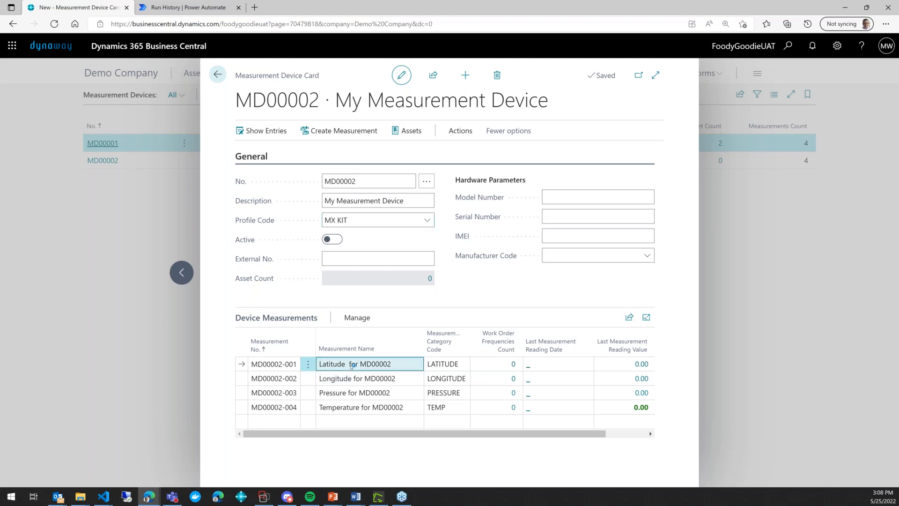
left_click(373, 408)
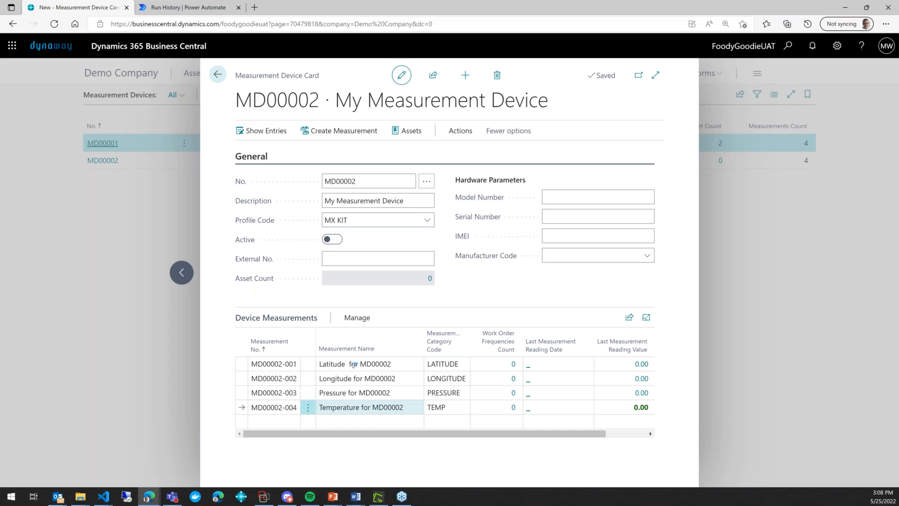
left_click(357, 318)
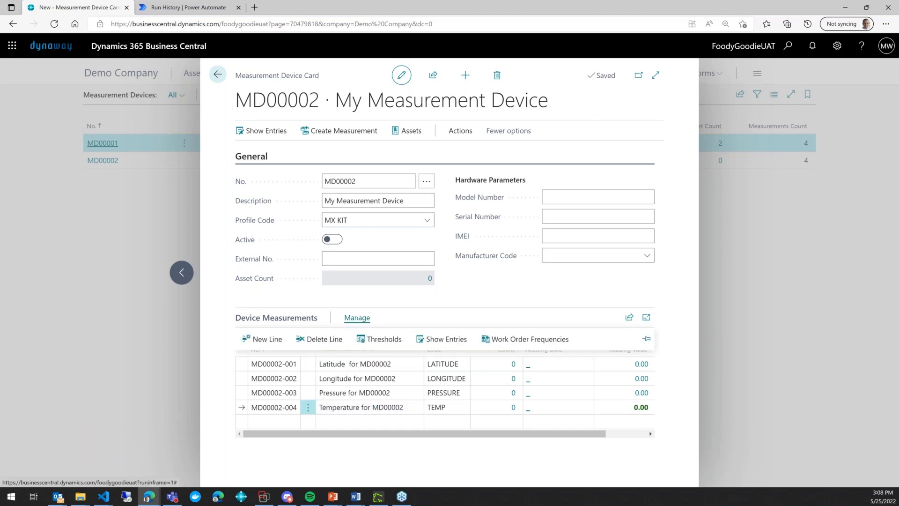
left_click(394, 340)
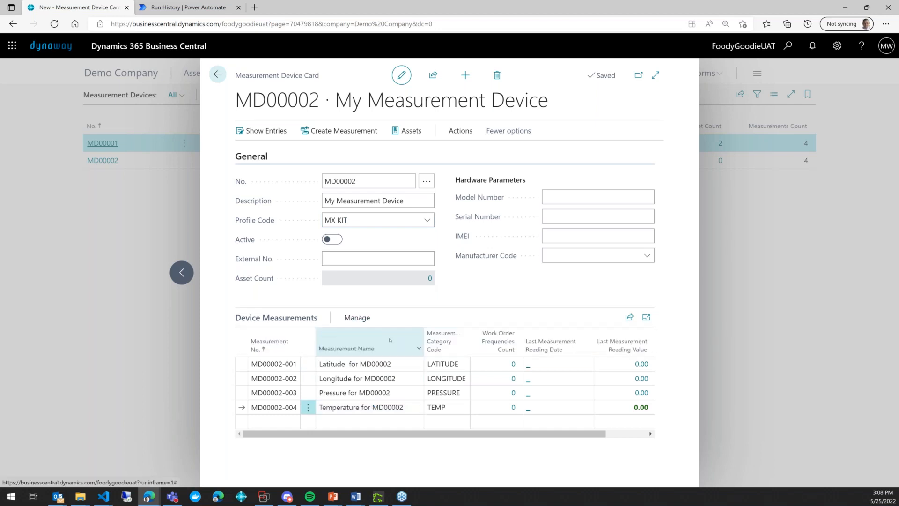
left_click(331, 326)
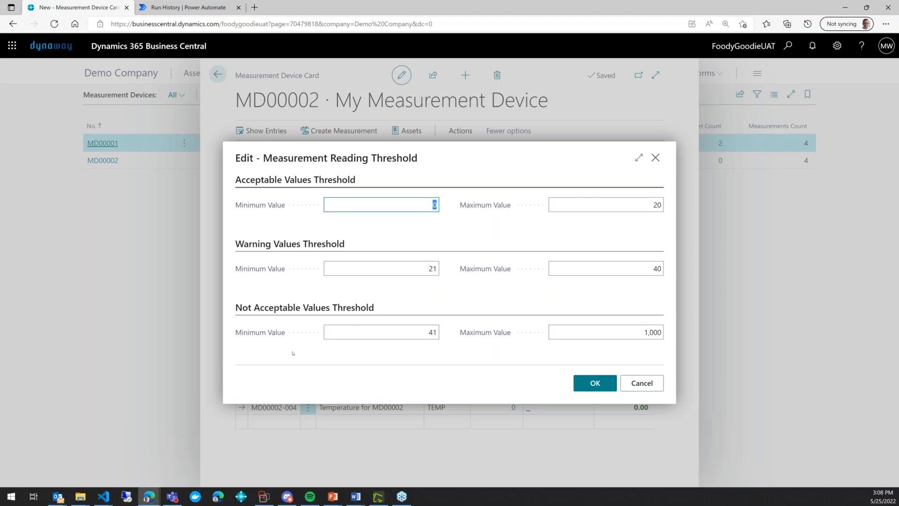
left_click(647, 384)
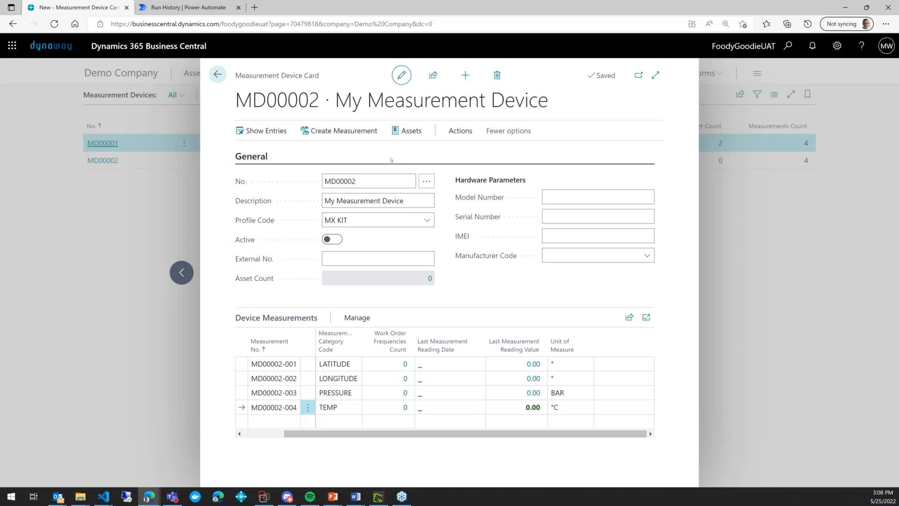
- Assign asset A000039, CM - Wheel, to the new measurement device and return to the measurement devices list
left_click(402, 130)
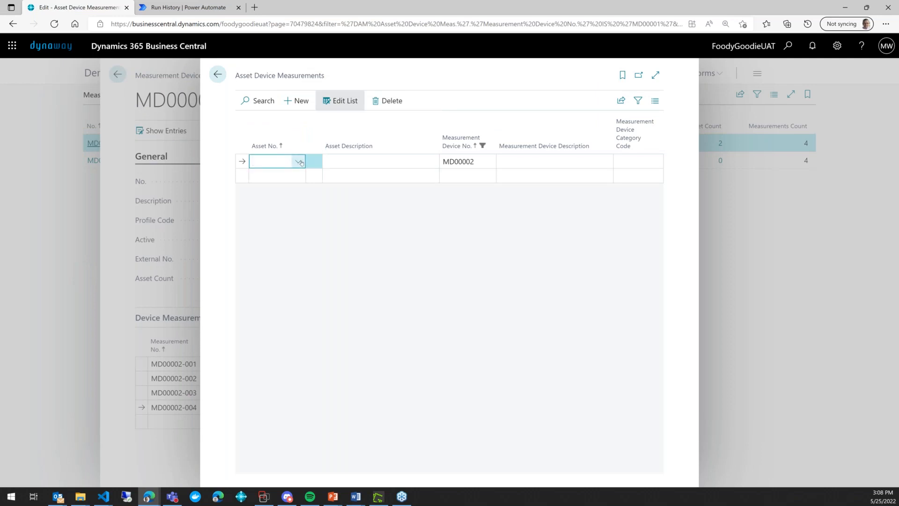
left_click(299, 162)
scroll(298, 231, "down", 4)
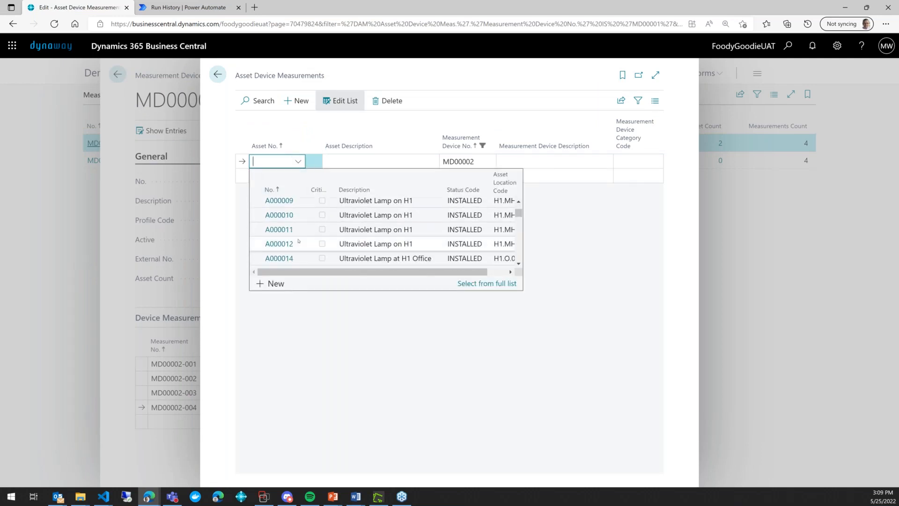
scroll(298, 240, "down", 5)
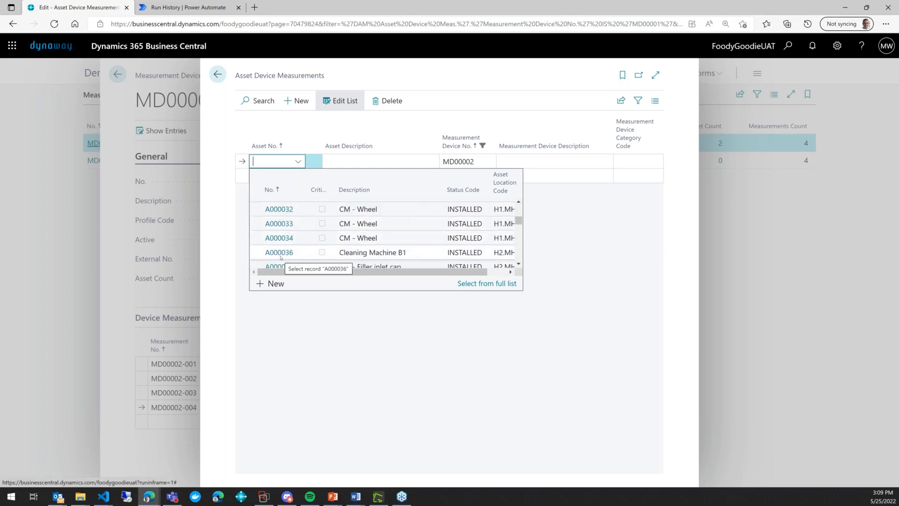
scroll(281, 241, "down", 2)
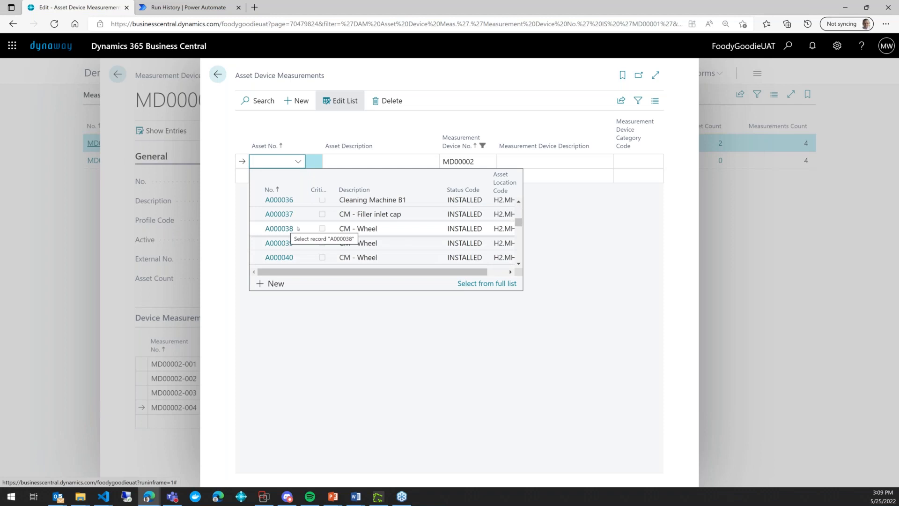
left_click(293, 243)
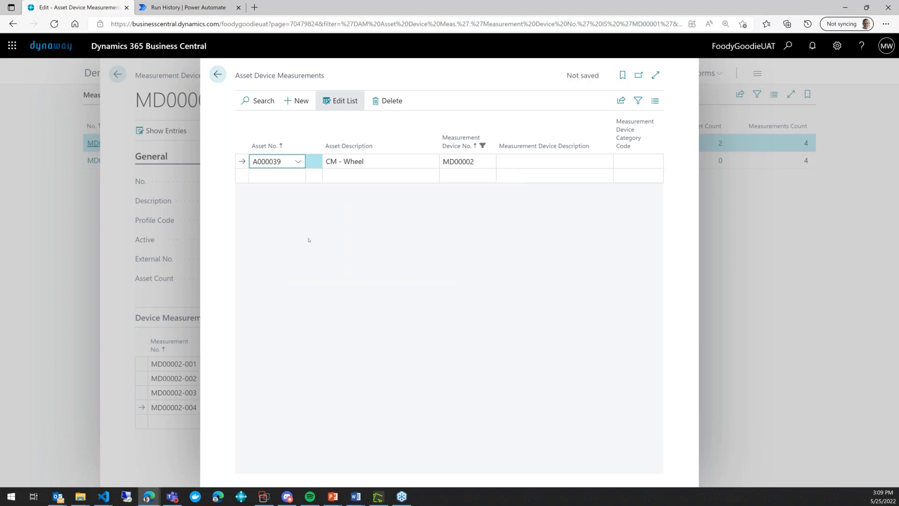
left_click(350, 161)
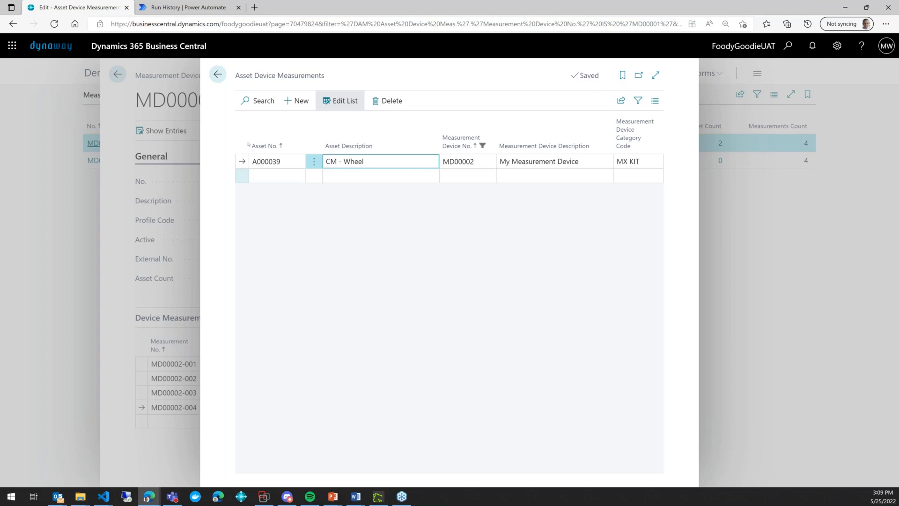
left_click(224, 76)
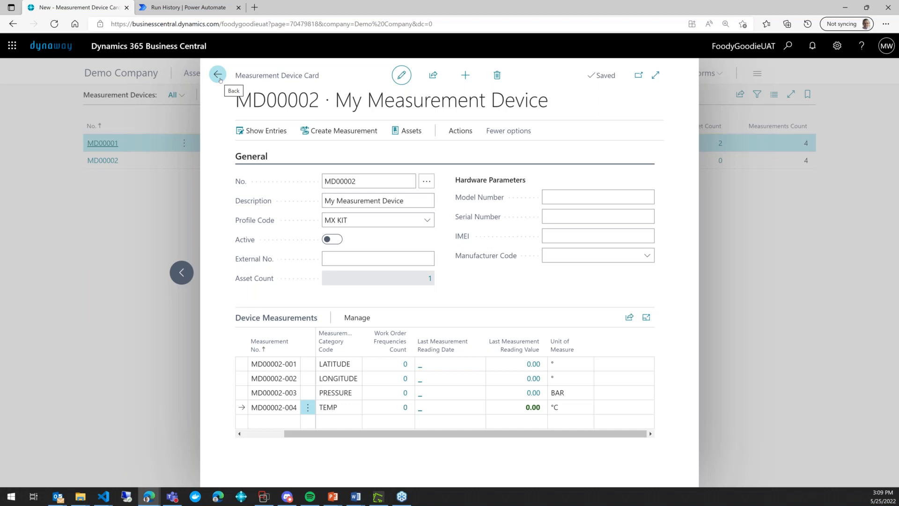
left_click(218, 76)
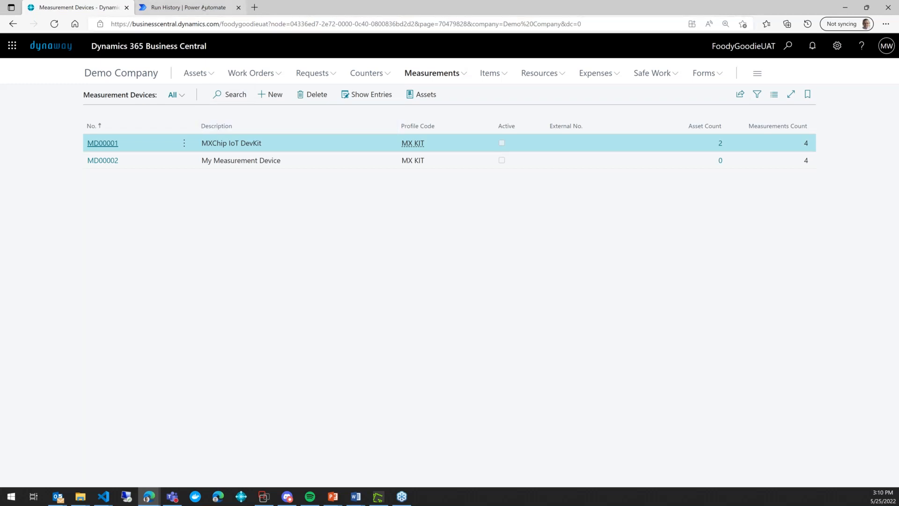
- Switch to Power Automate and review the flow's actions, including the measurement fields of the first Create record action
left_click(204, 7)
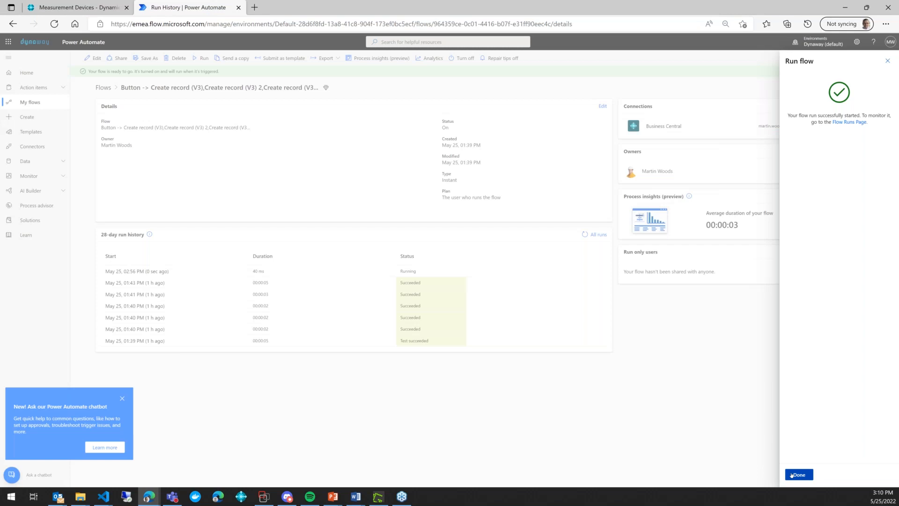
left_click(799, 475)
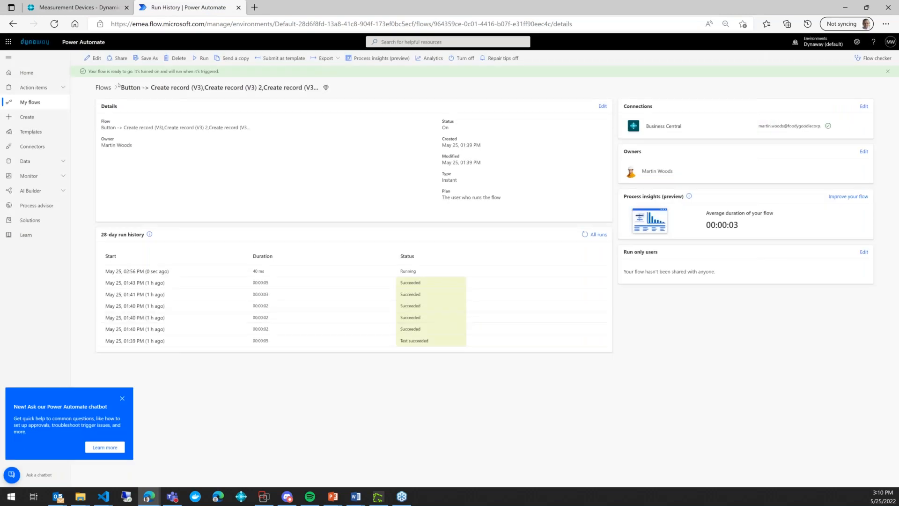
left_click(93, 60)
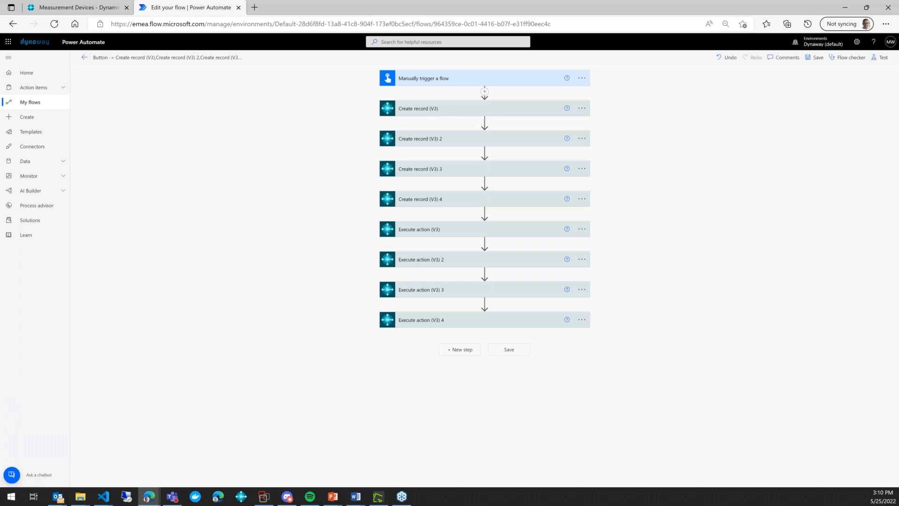
left_click(442, 112)
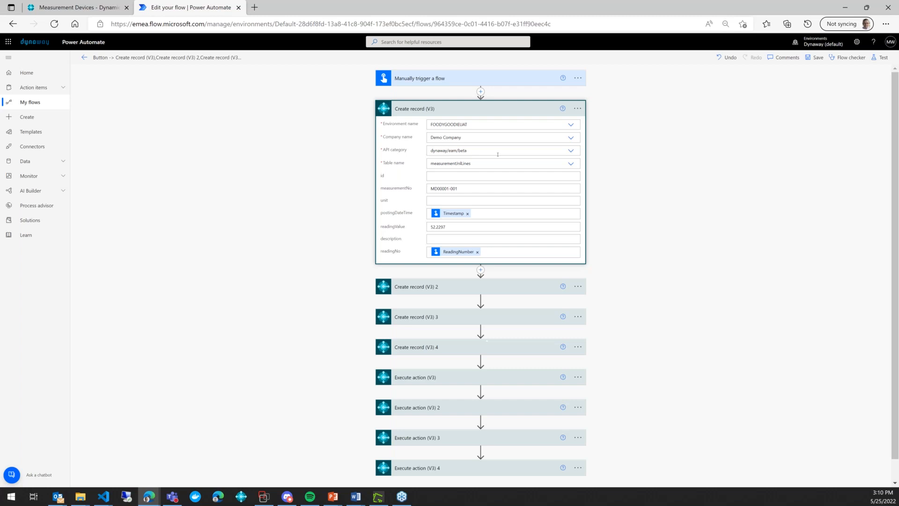
left_click(482, 191)
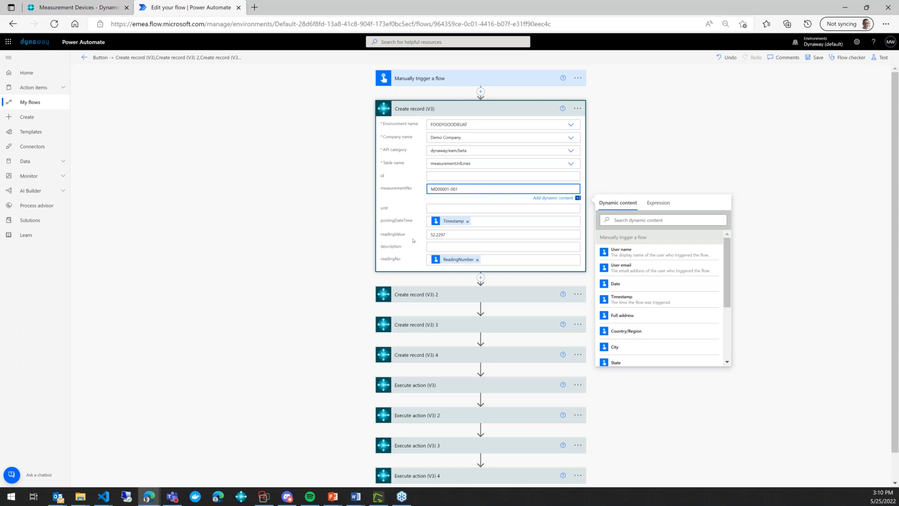
left_click(433, 113)
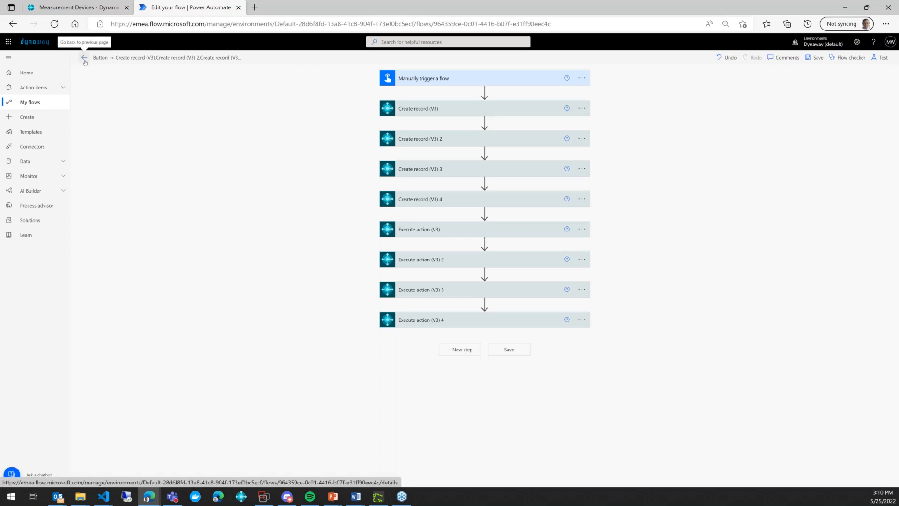
left_click(84, 57)
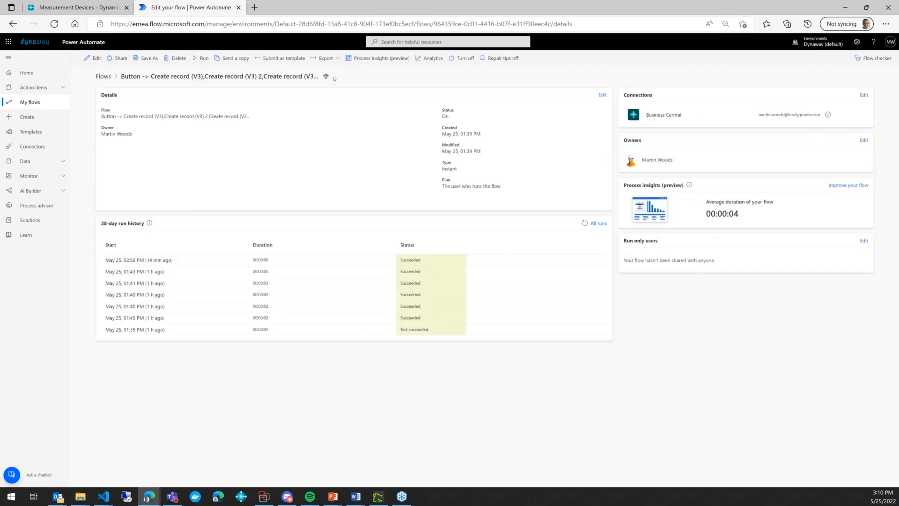
- Run the flow with ReadingNumber 8 and Temperature 45
left_click(201, 59)
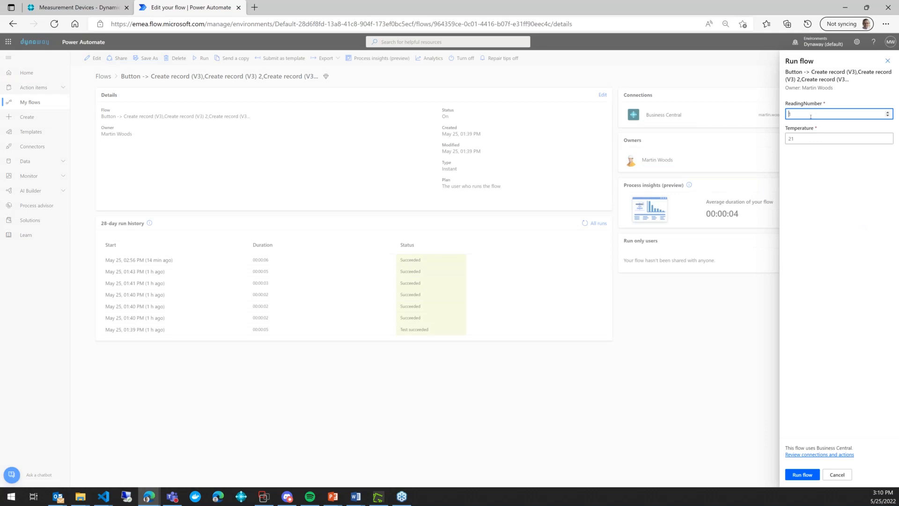
key("BackSpace")
type("8")
left_click(811, 137)
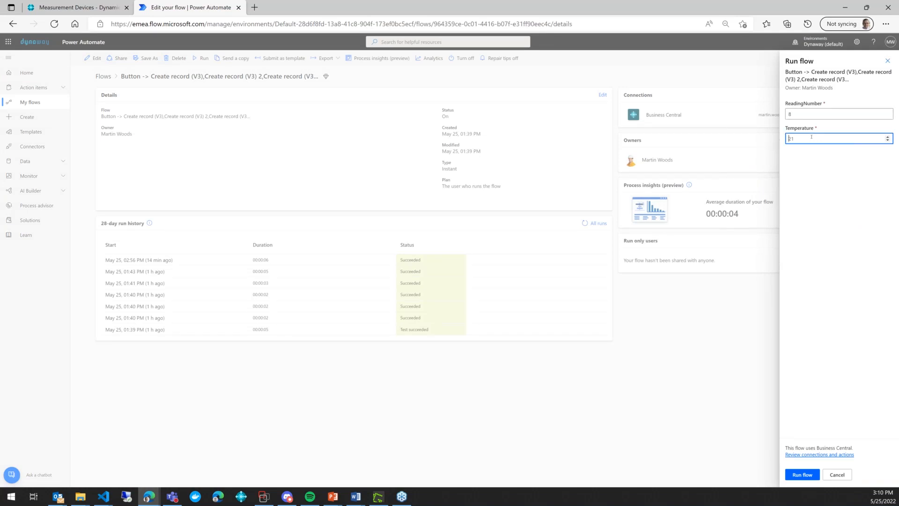
key("BackSpace")
key("BackSpace")
type("45")
left_click(813, 476)
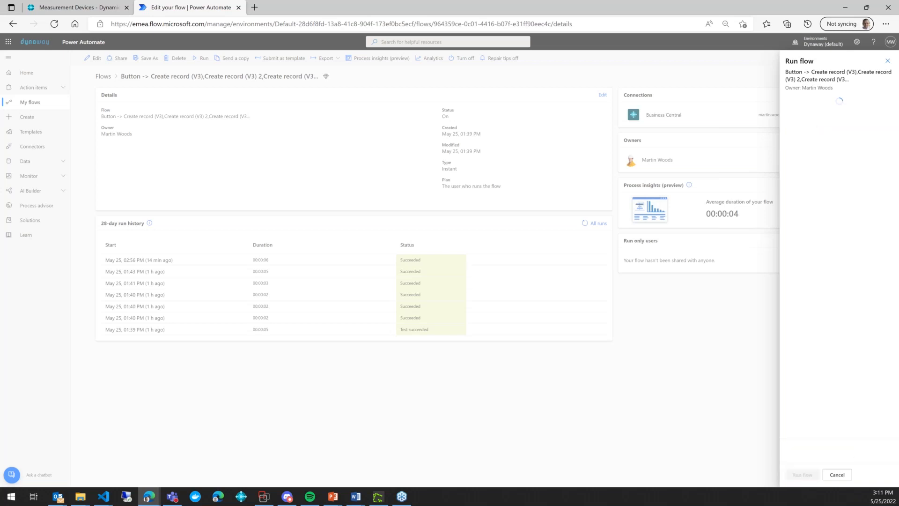
left_click(799, 475)
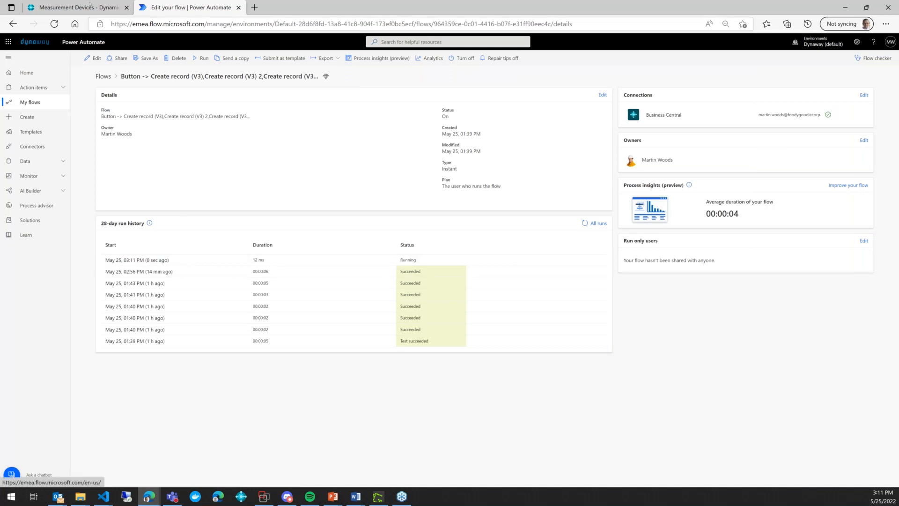
- Switch back to Business Central and check the latest measurement readings on the MXChip IoT DevKit device card
left_click(75, 7)
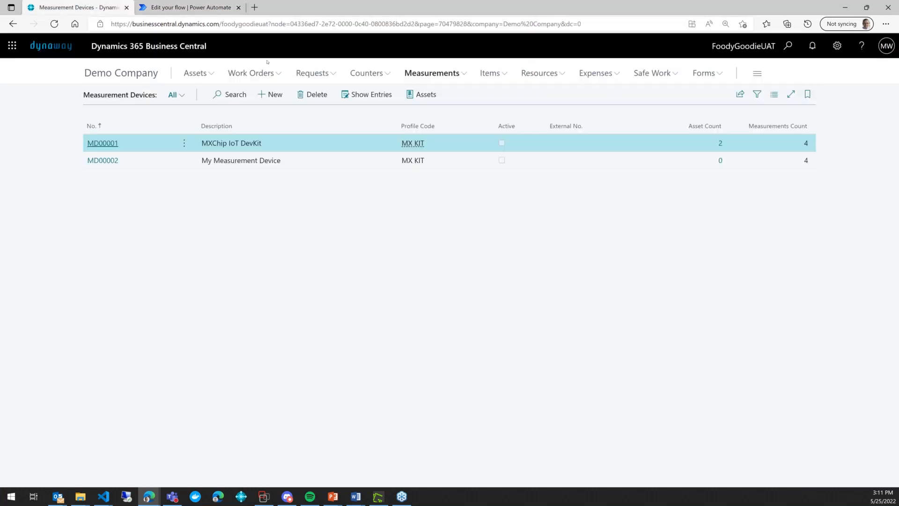
left_click(417, 70)
left_click(189, 94)
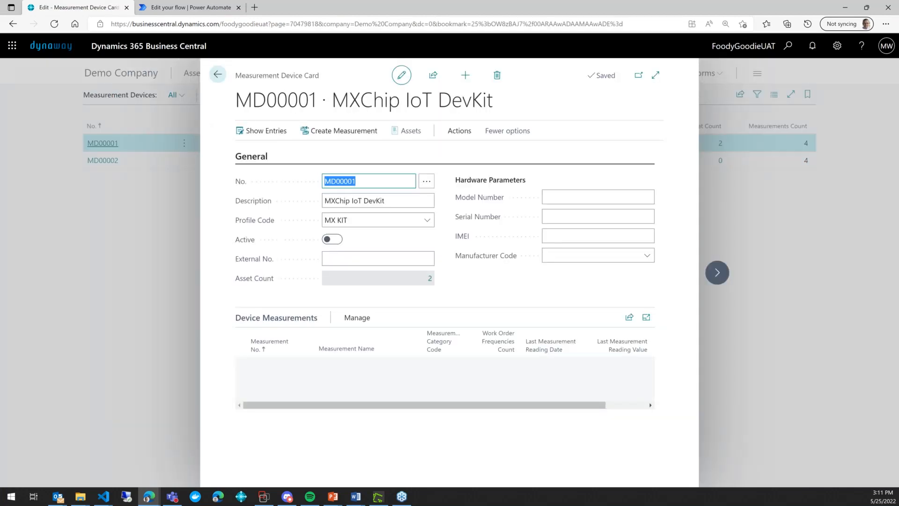
left_click(215, 74)
left_click(113, 144)
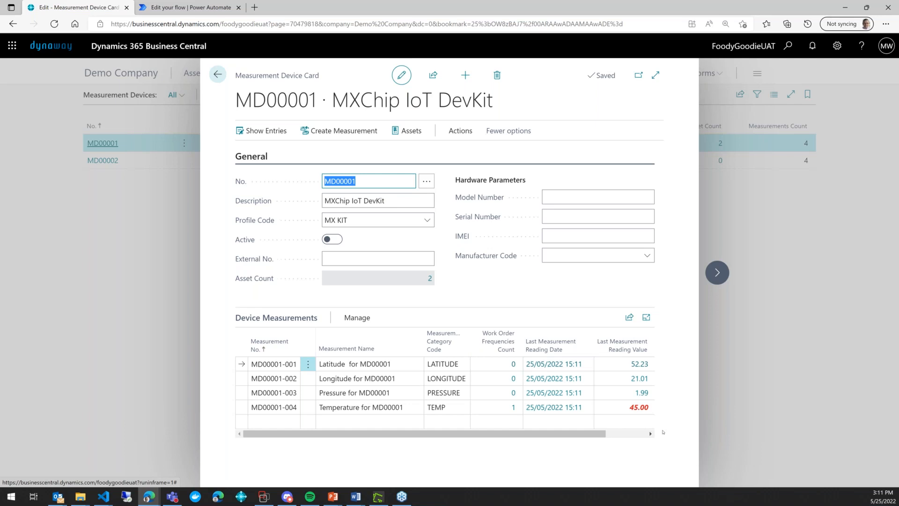
- Show the device's reading entries, chart temperature measurement MD00001-004, and inspect individual points on the reading chart
left_click(276, 131)
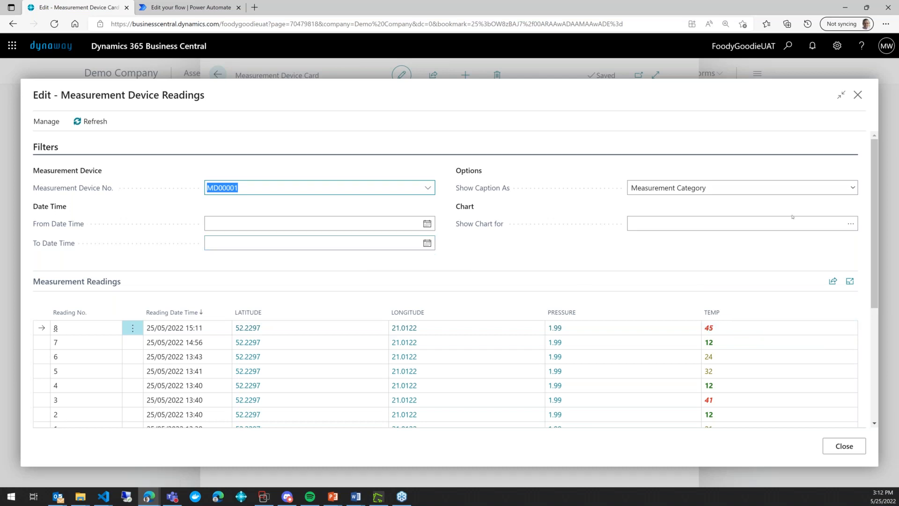
left_click(853, 228)
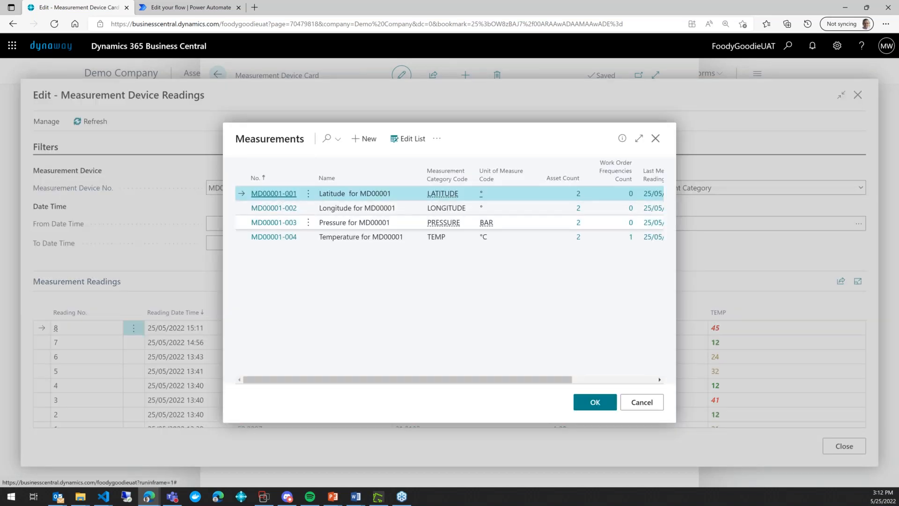
left_click(274, 236)
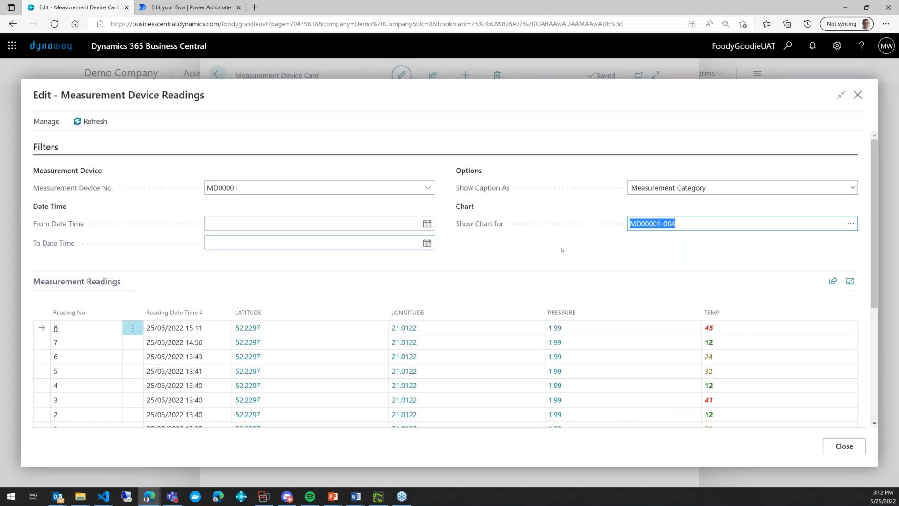
scroll(563, 249, "down", 5)
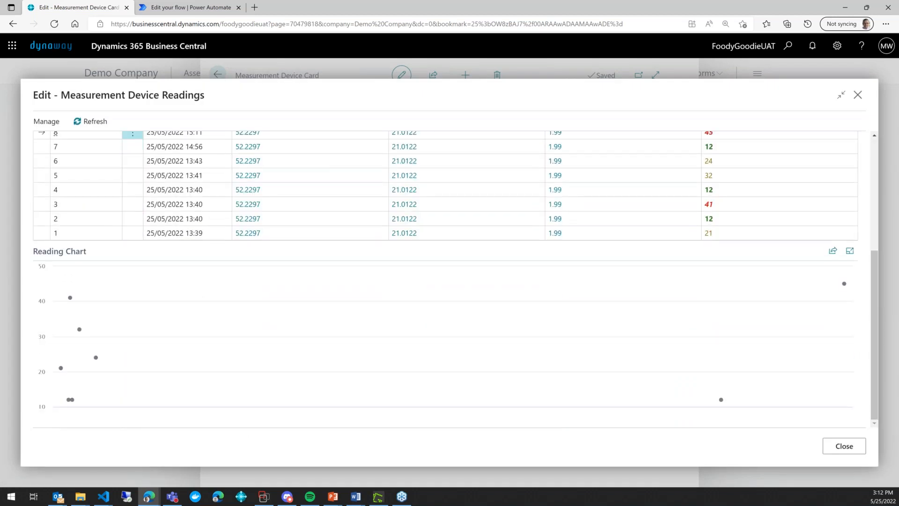
mouse_move(123, 364)
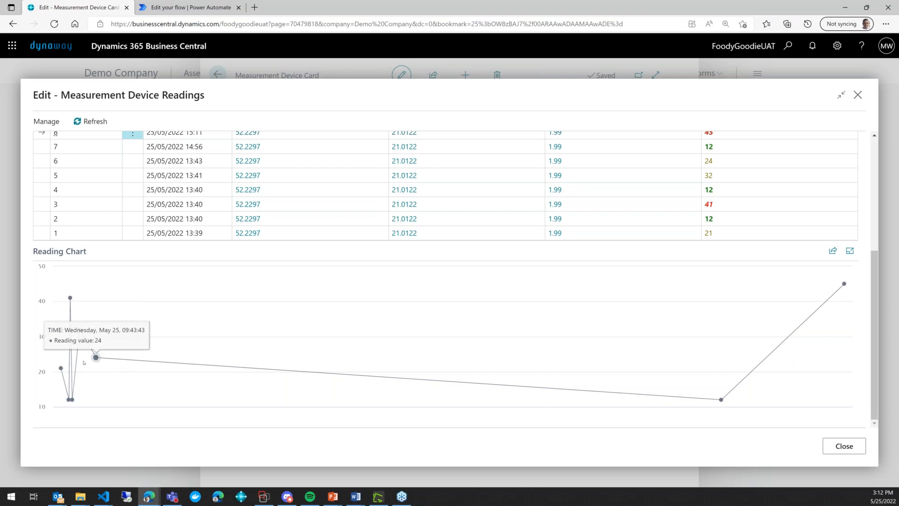
mouse_move(721, 399)
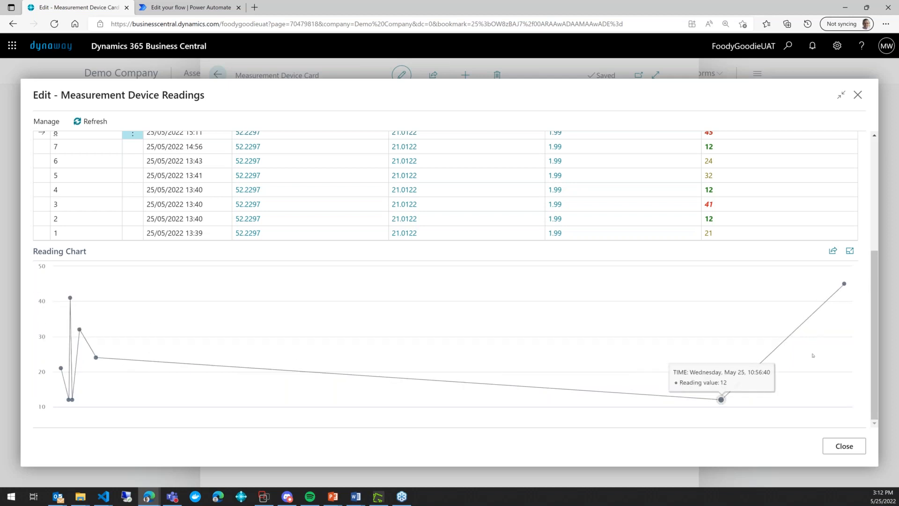
mouse_move(846, 284)
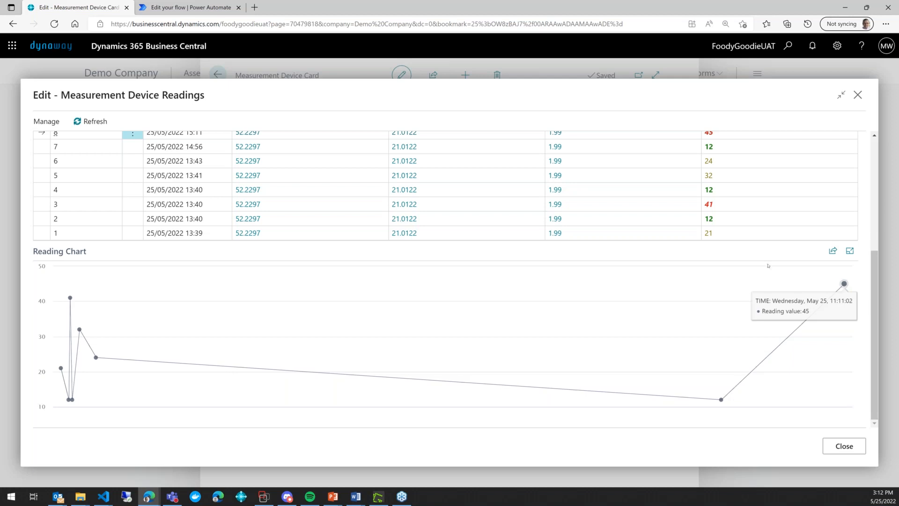
- Chart pressure measurement MD00001-003 for the device, inspect its latest point, and return to the measurement devices list
left_click_drag(875, 285, 876, 184)
left_click(804, 202)
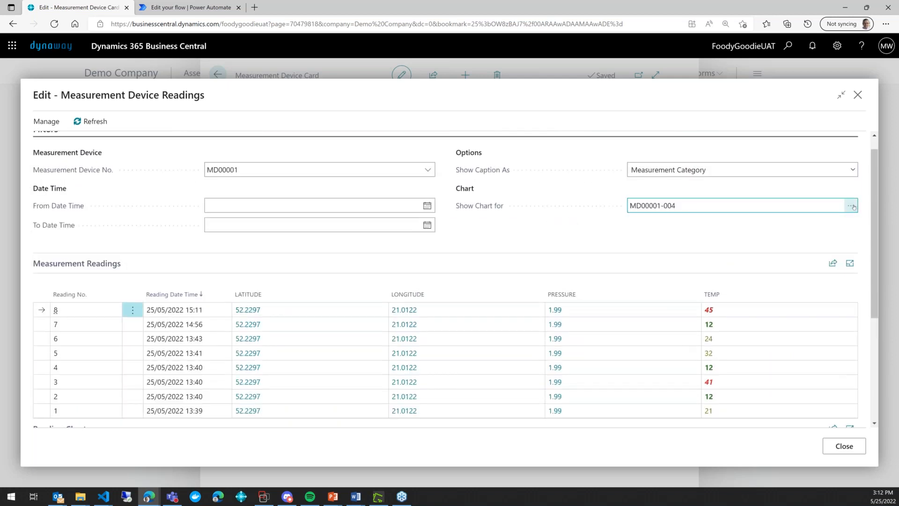
left_click(851, 205)
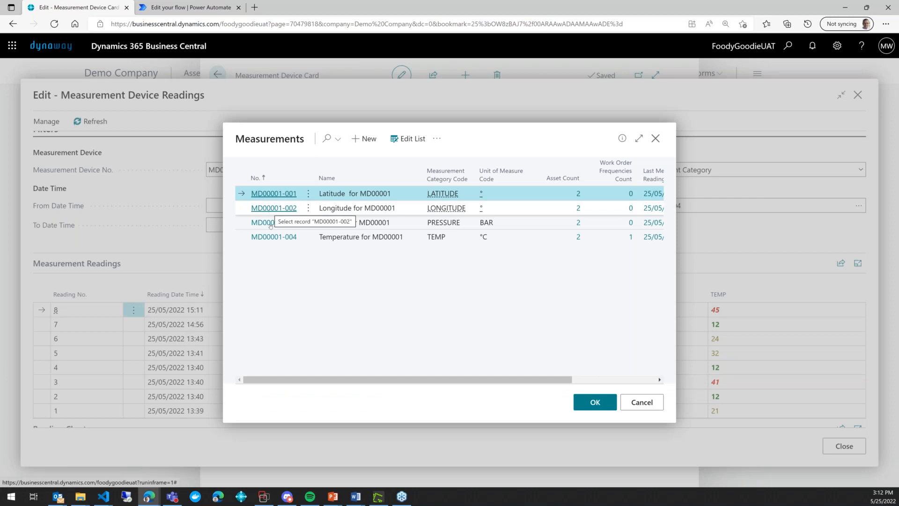
left_click(272, 224)
left_click(272, 224)
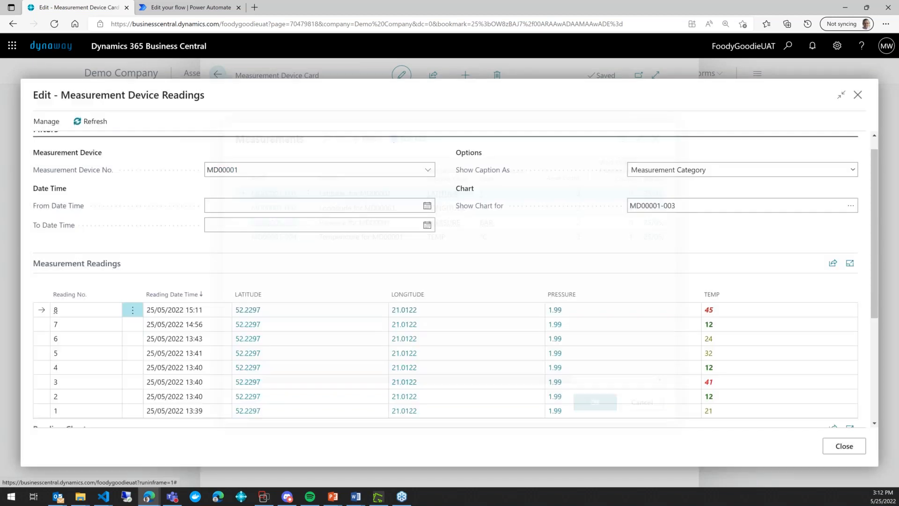
scroll(592, 345, "down", 4)
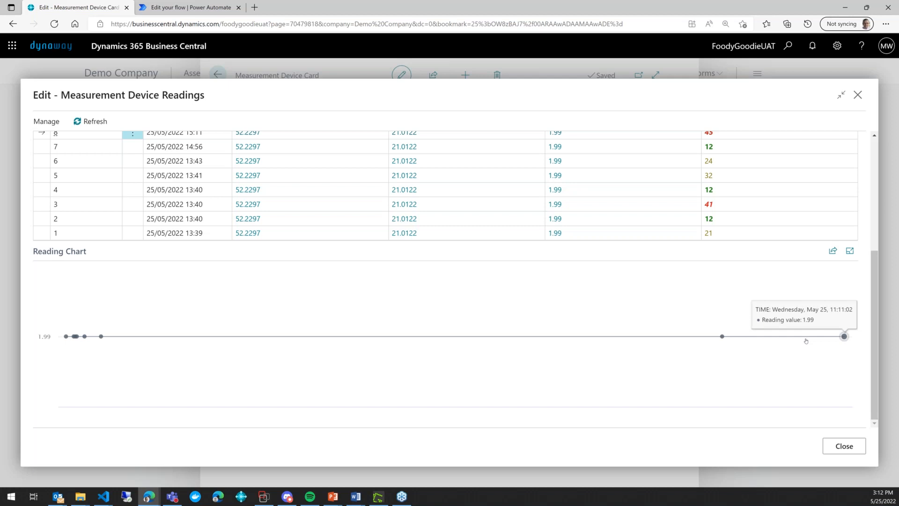
left_click(829, 448)
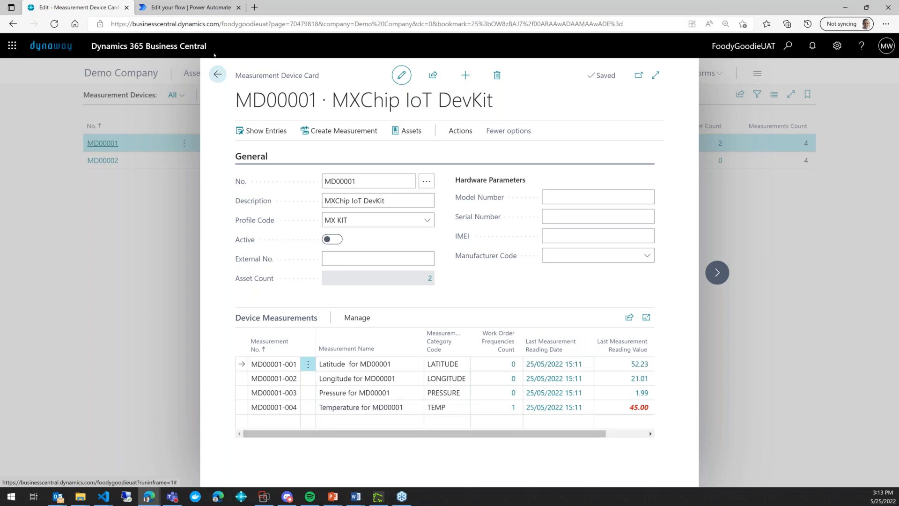
left_click(222, 75)
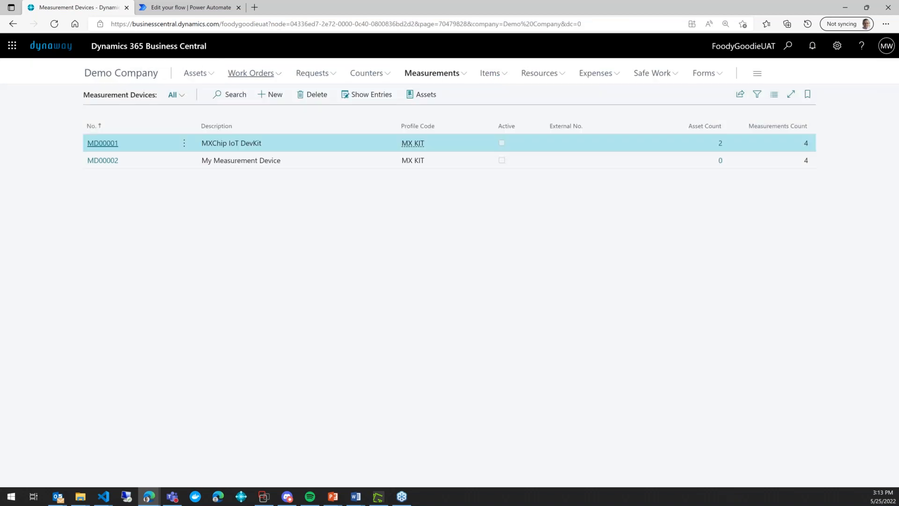
- Open work order plan WOP00005 for the CM - Wheel asset and reopen it for editing
left_click(251, 73)
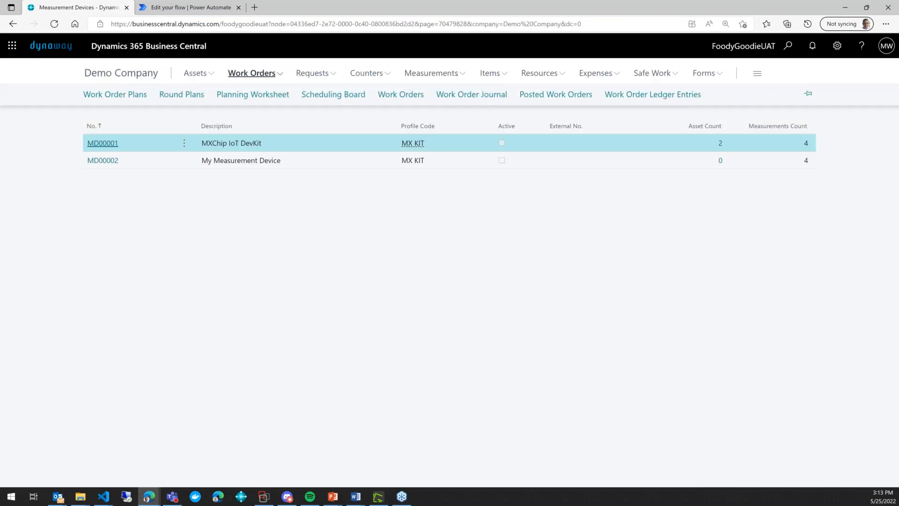
left_click(123, 95)
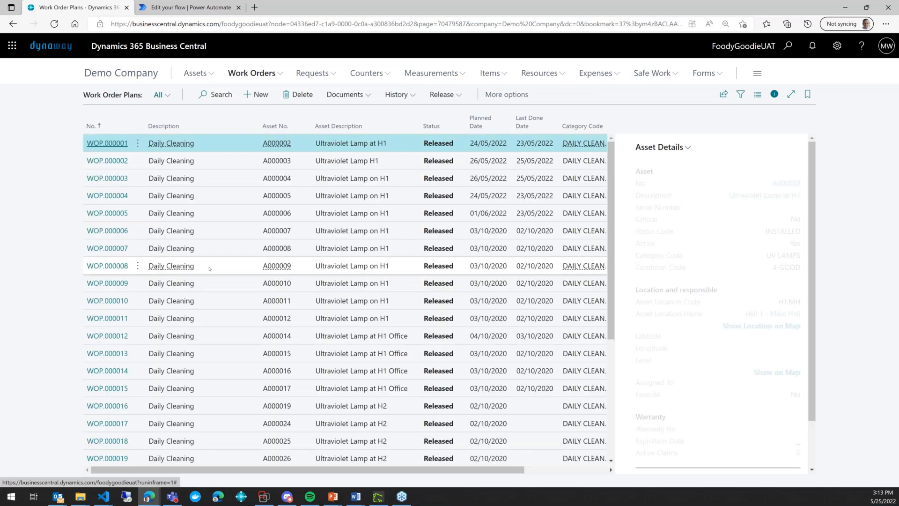
scroll(209, 268, "down", 5)
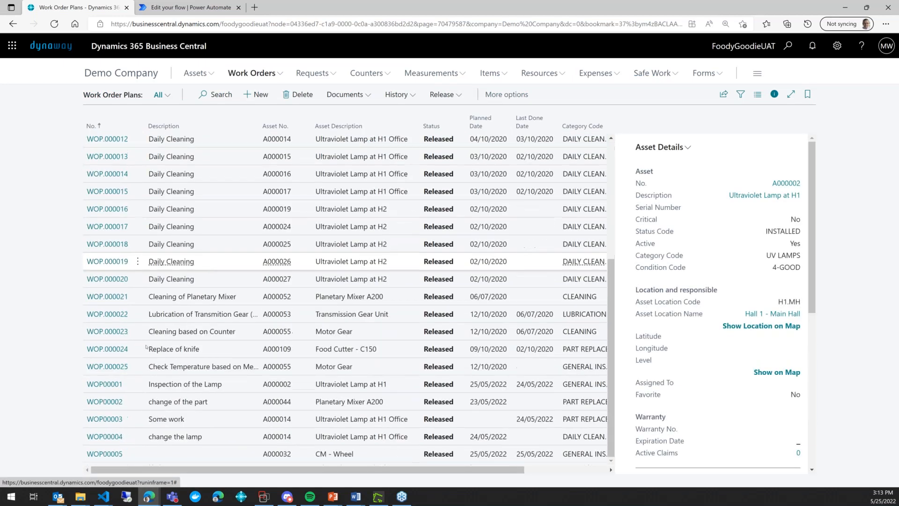
left_click(121, 456)
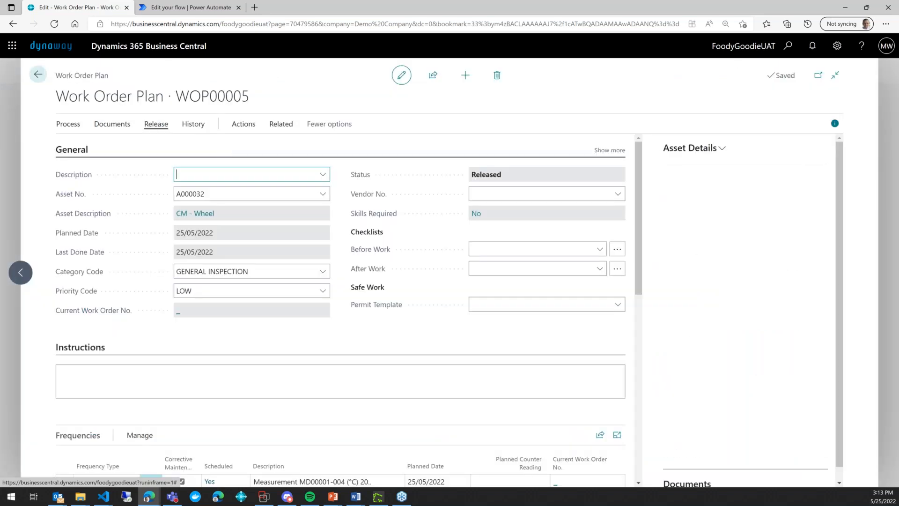
left_click(156, 125)
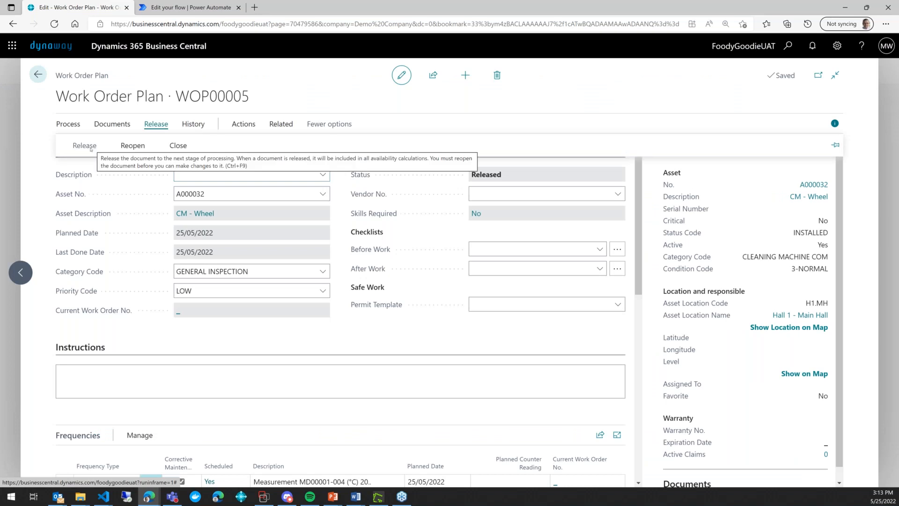
left_click(138, 147)
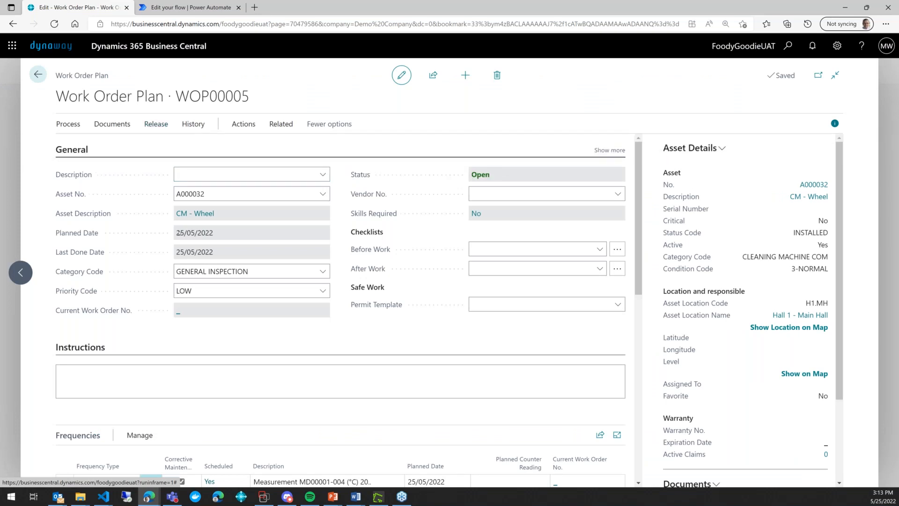
- Review the plan's Measurement frequency line and its condition's measurement number and filter expression, leaving the condition unedited
scroll(105, 224, "down", 5)
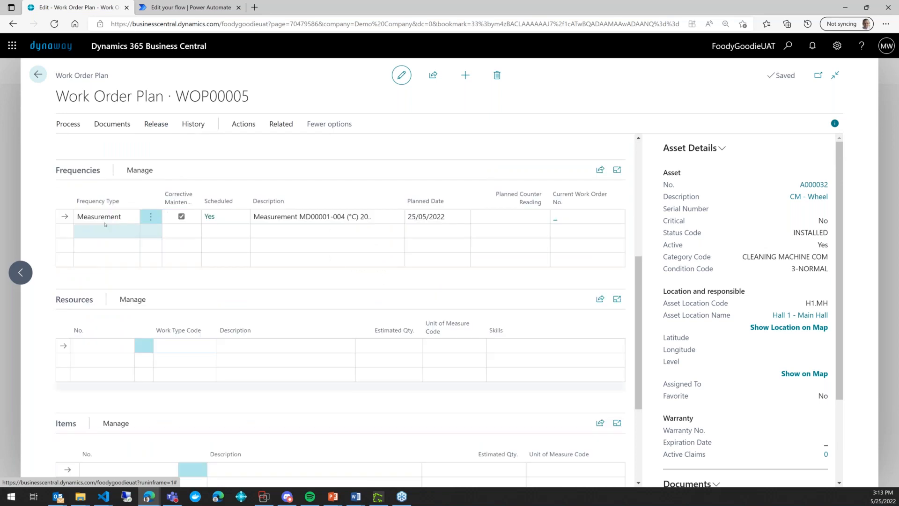
scroll(104, 225, "up", 3)
scroll(215, 141, "up", 2)
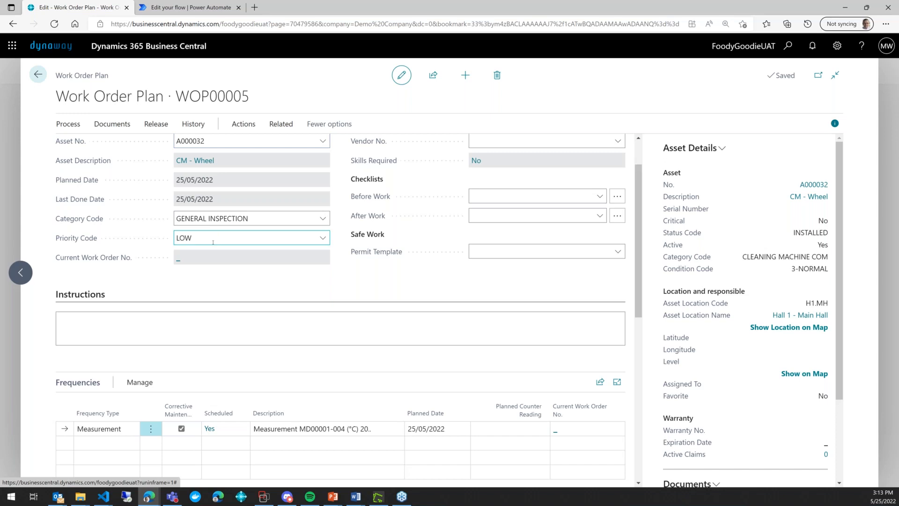
scroll(213, 242, "down", 2)
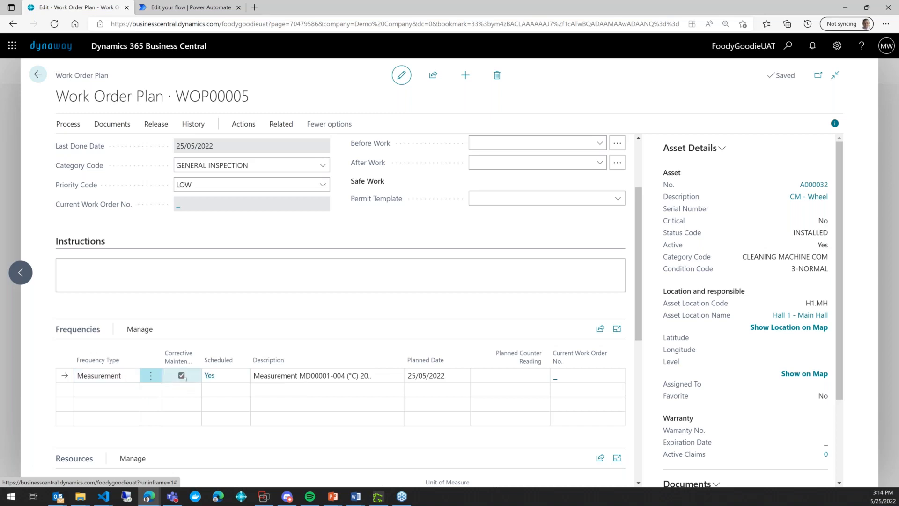
left_click(210, 376)
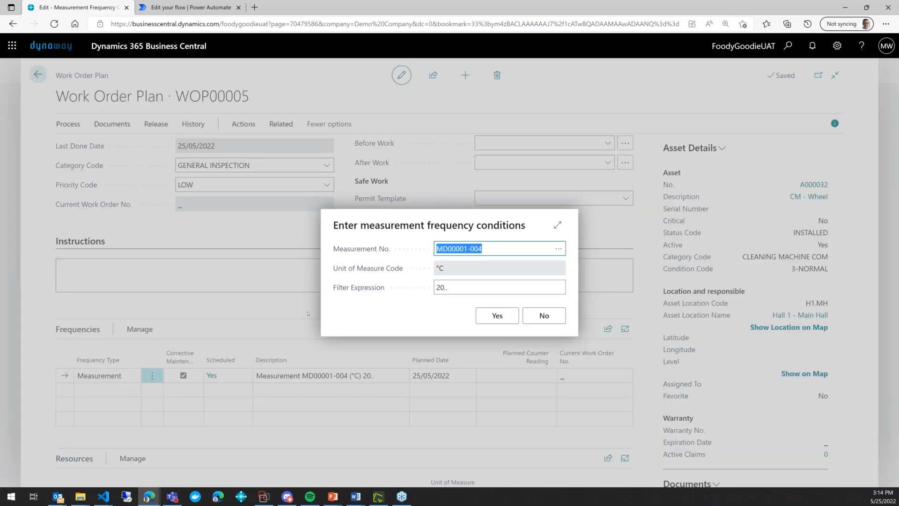
left_click(526, 246)
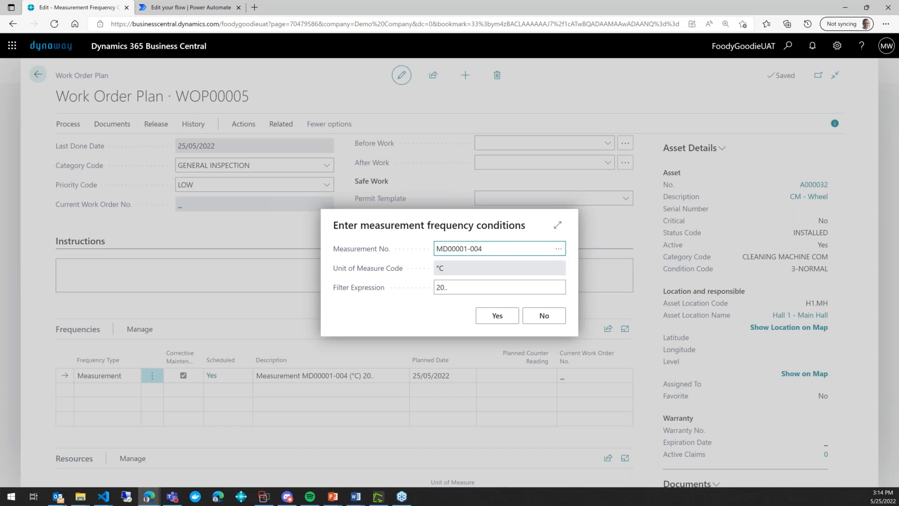
left_click(473, 287)
left_click(475, 285)
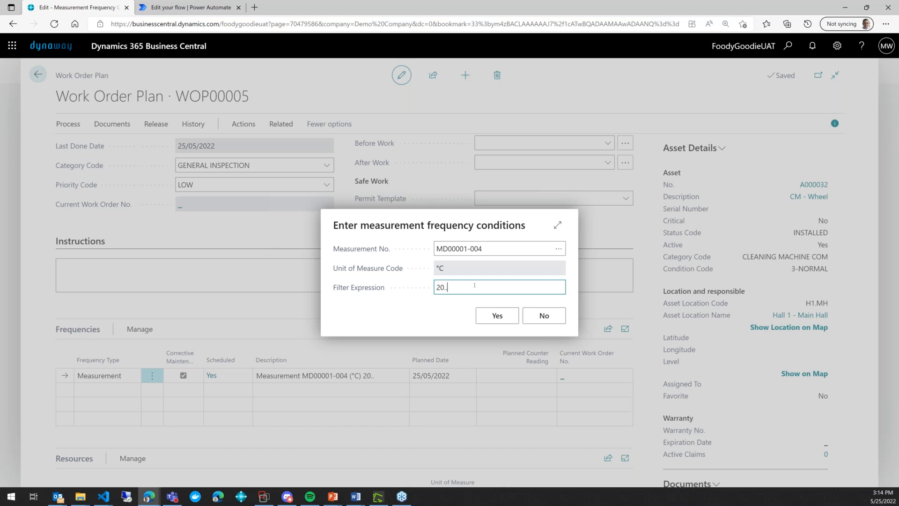
left_click(557, 315)
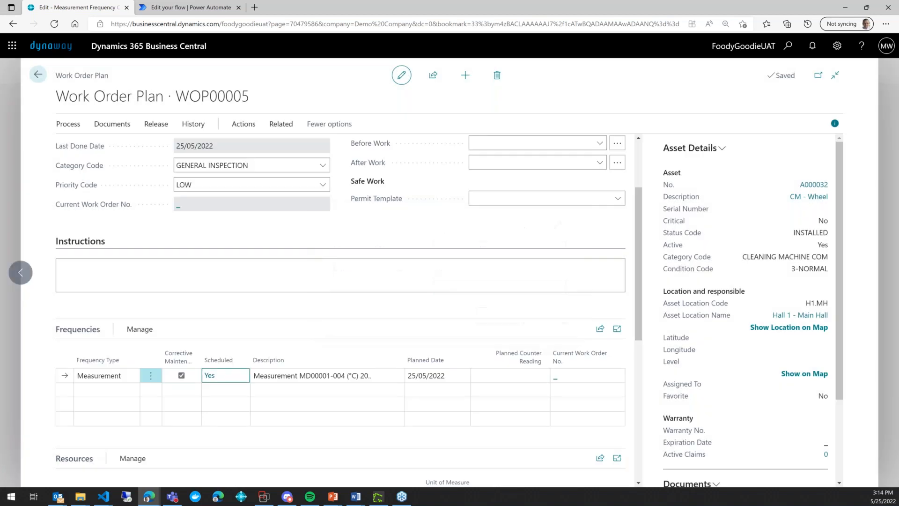
- Release work order plan WOP00005 again and return to the work order plans list
left_click(156, 124)
left_click(69, 146)
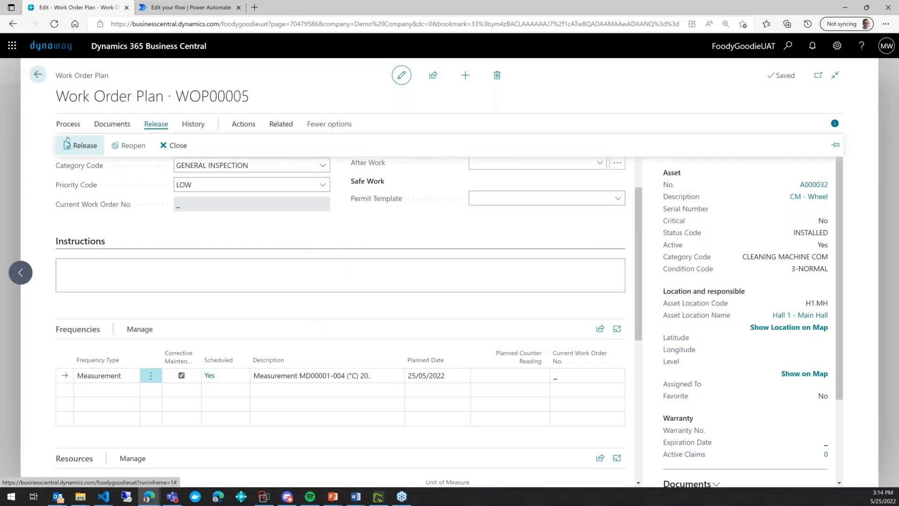
left_click(36, 74)
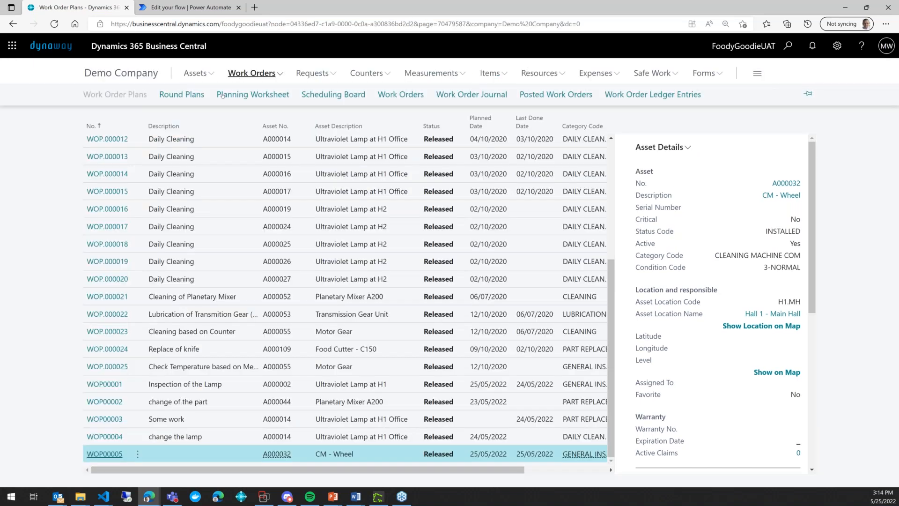
- In the DEFAULT planning worksheet, delete all existing lines and calculate work orders without any filters
left_click(229, 95)
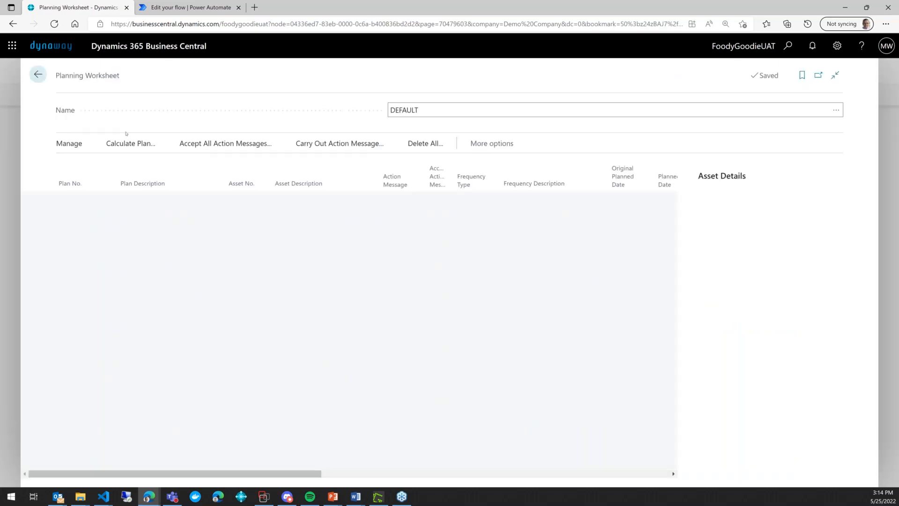
left_click(430, 147)
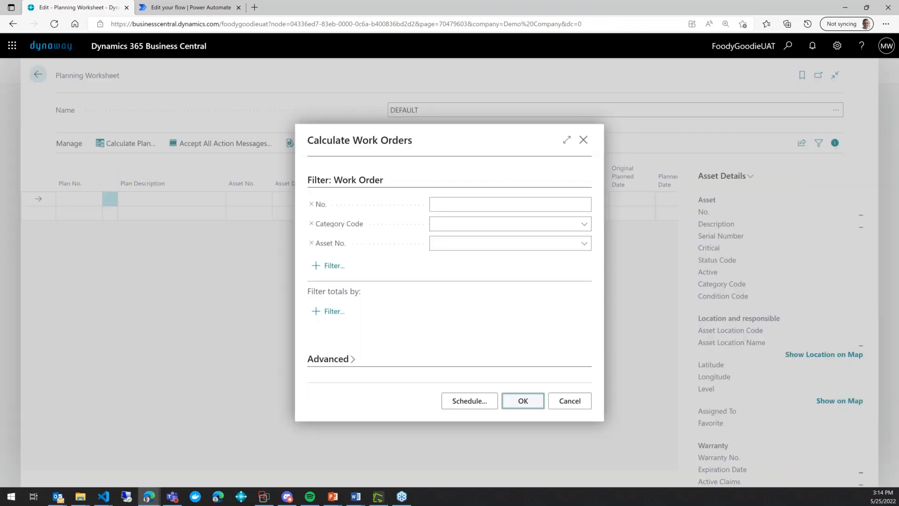
left_click(524, 401)
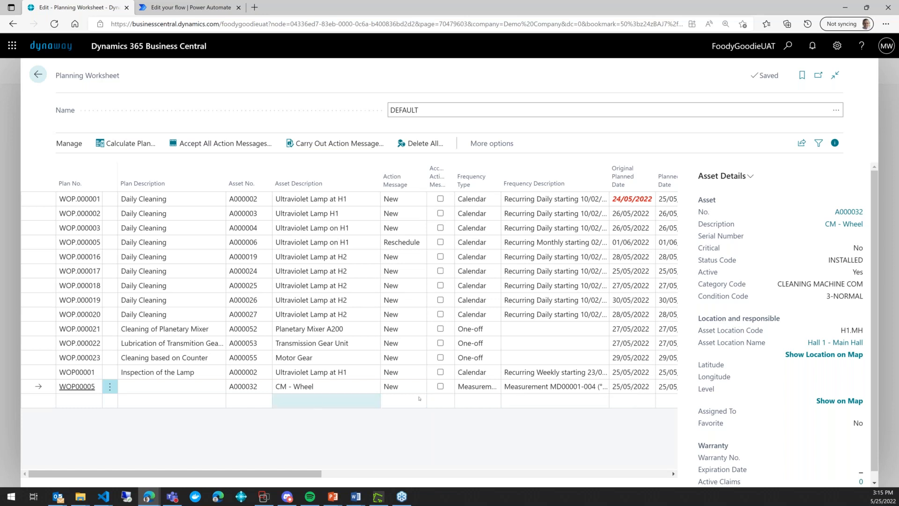
- Accept and carry out only the action message for plan WOP00005, then leave the planning worksheet
left_click(440, 386)
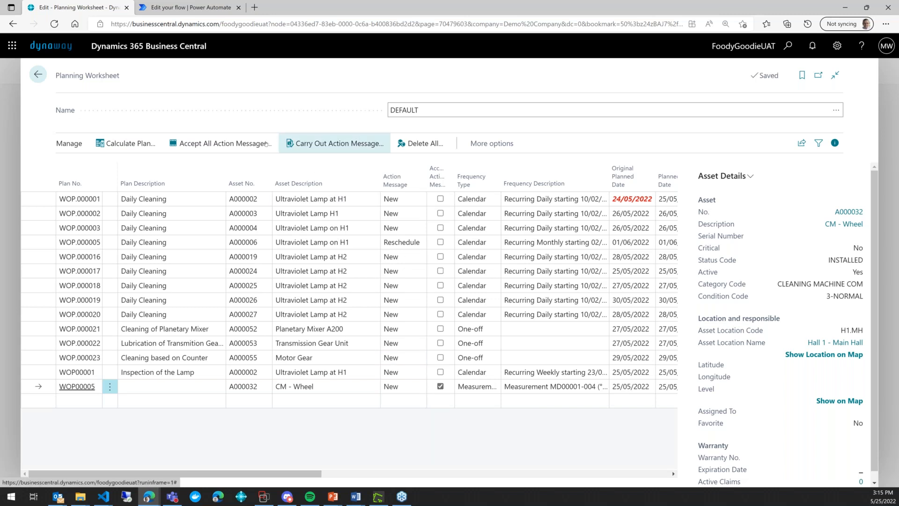
left_click(298, 145)
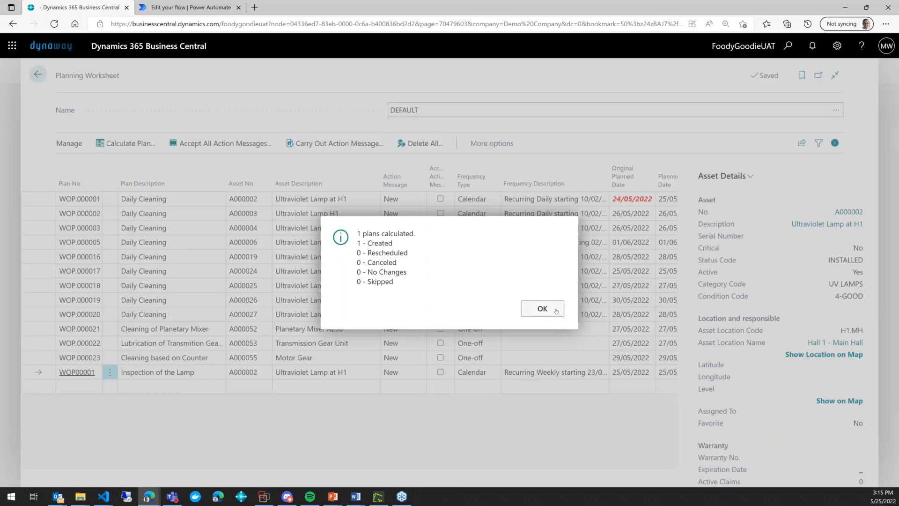
left_click(556, 311)
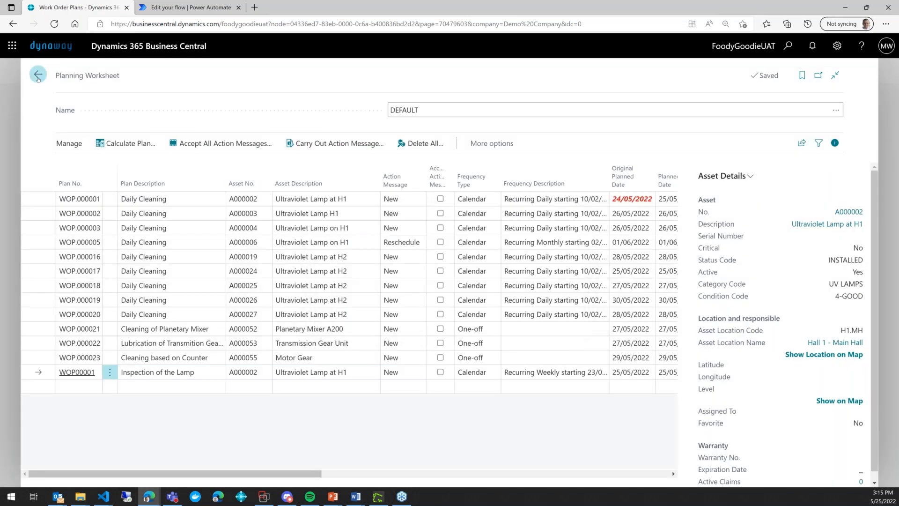
key("Escape")
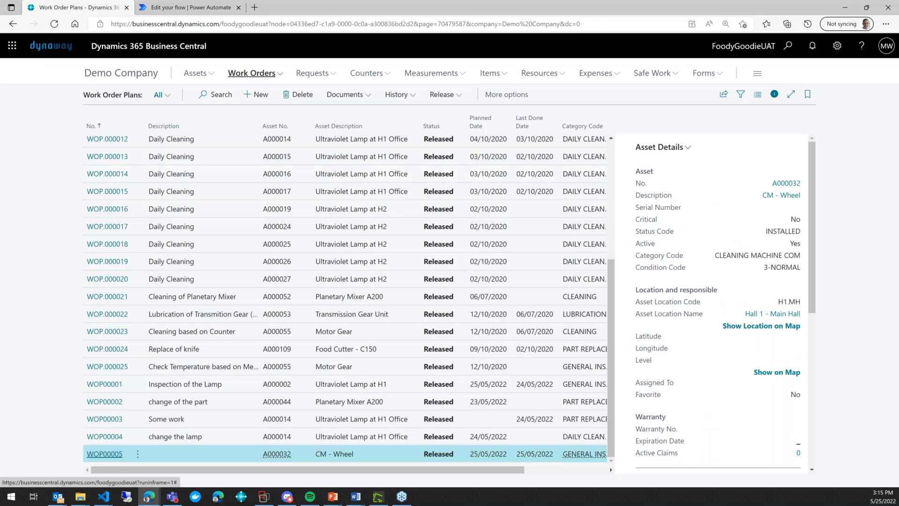
left_click(257, 74)
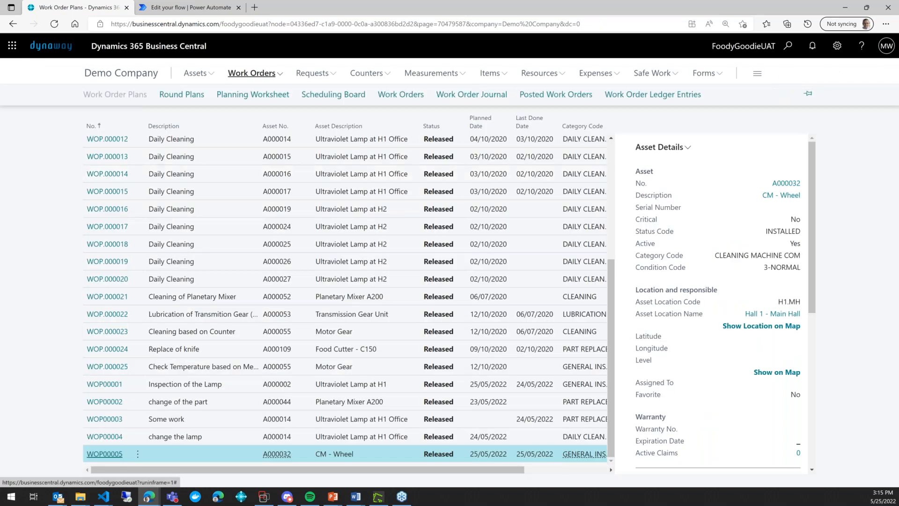
left_click(390, 94)
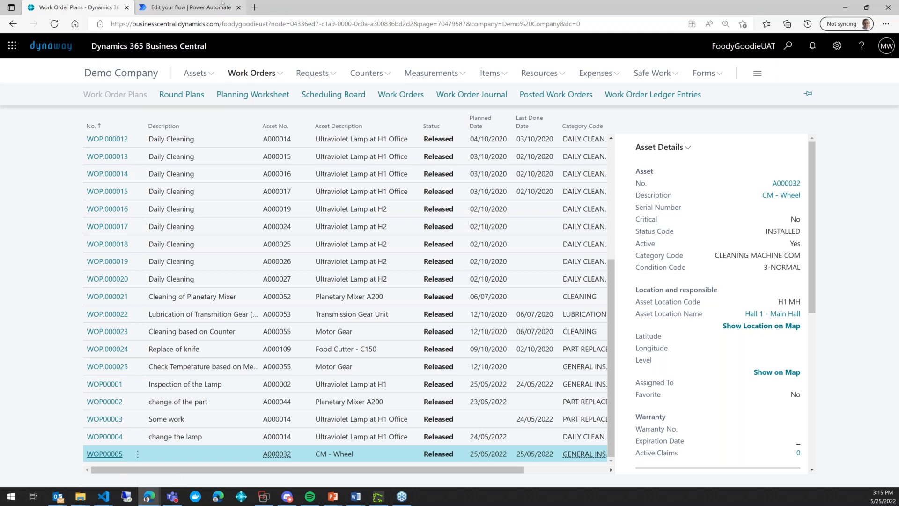
- Switch to Power Automate and run the flow with ReadingNumber 9 and Temperature 45
left_click(223, 2)
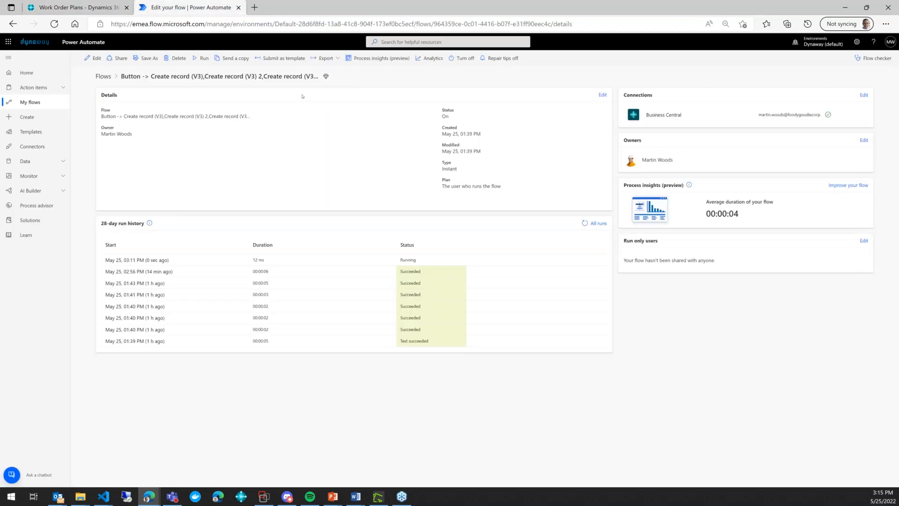
left_click(202, 58)
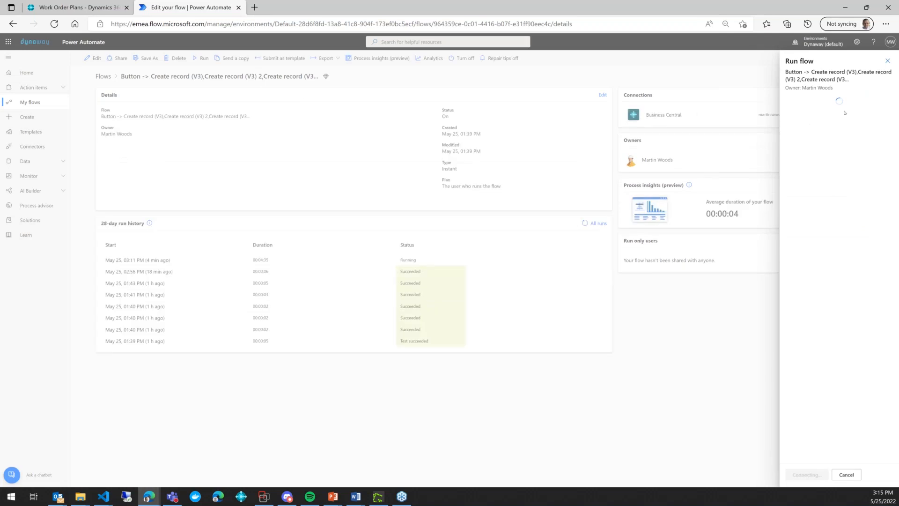
left_click(837, 116)
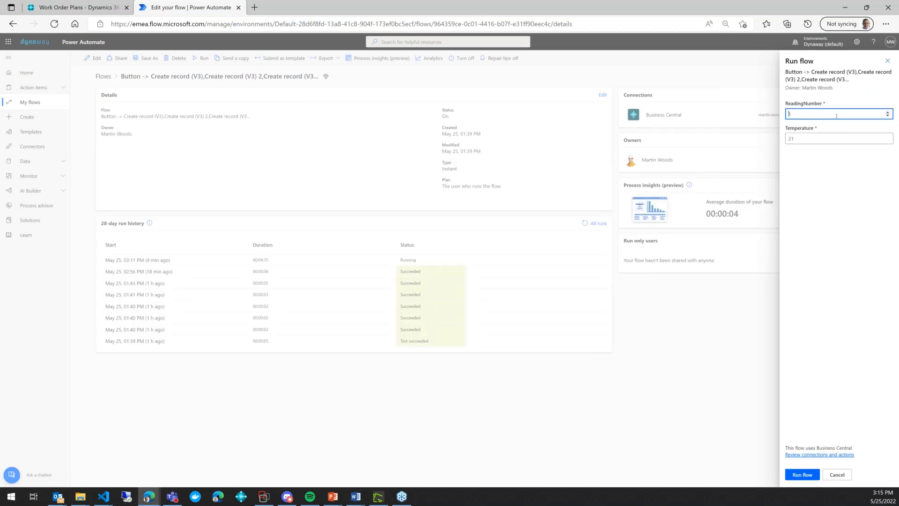
type("9")
key("Tab")
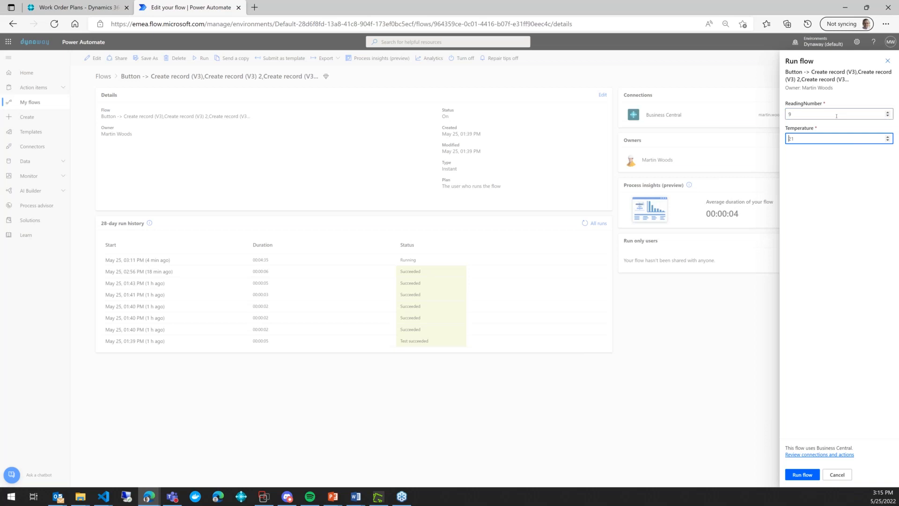
type("45")
left_click(793, 474)
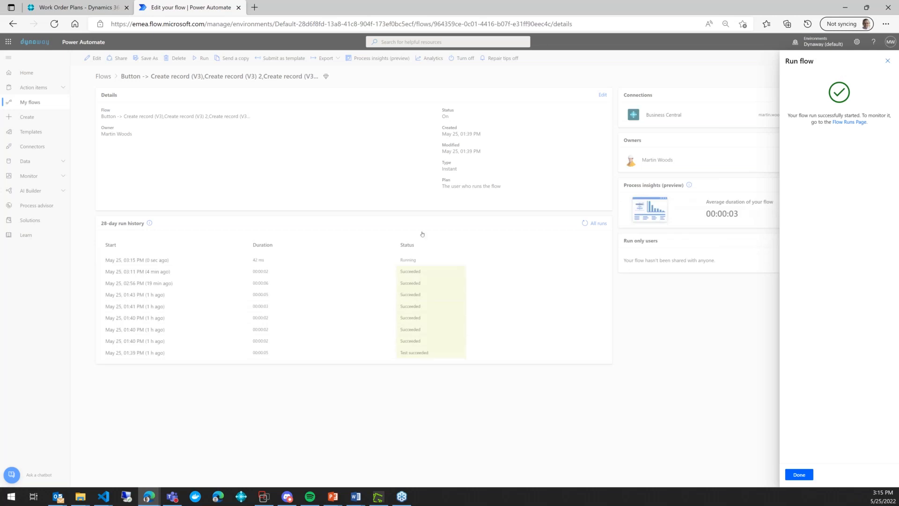
- Switch to Business Central and open work order plan WOP00005 to review its measurement frequency and current work order
left_click(99, 3)
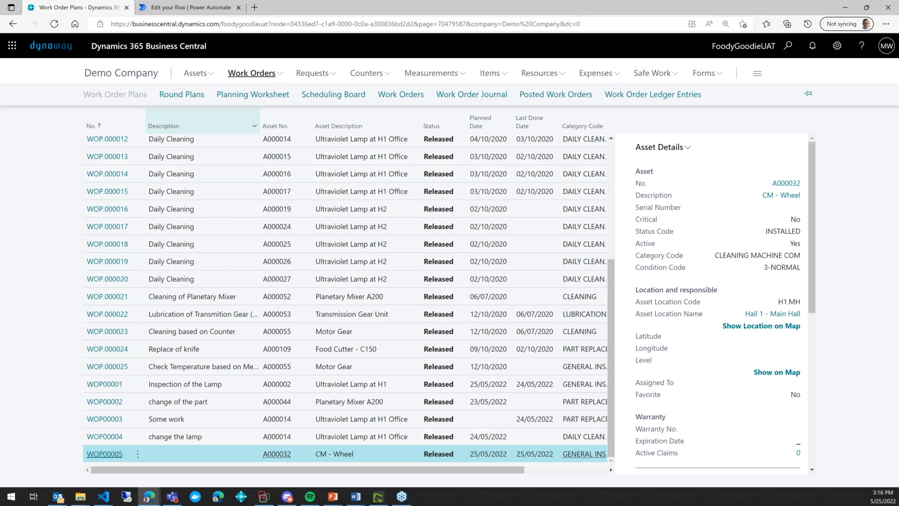
left_click(109, 454)
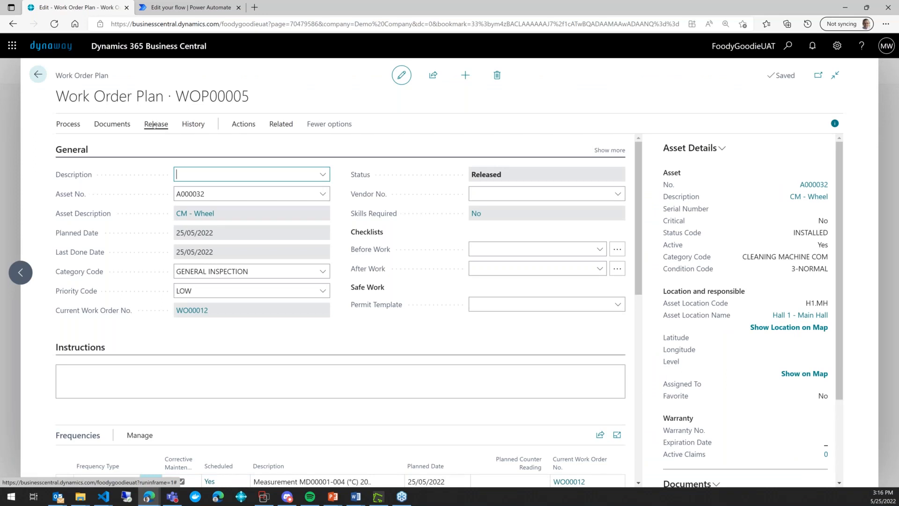
scroll(164, 193, "down", 5)
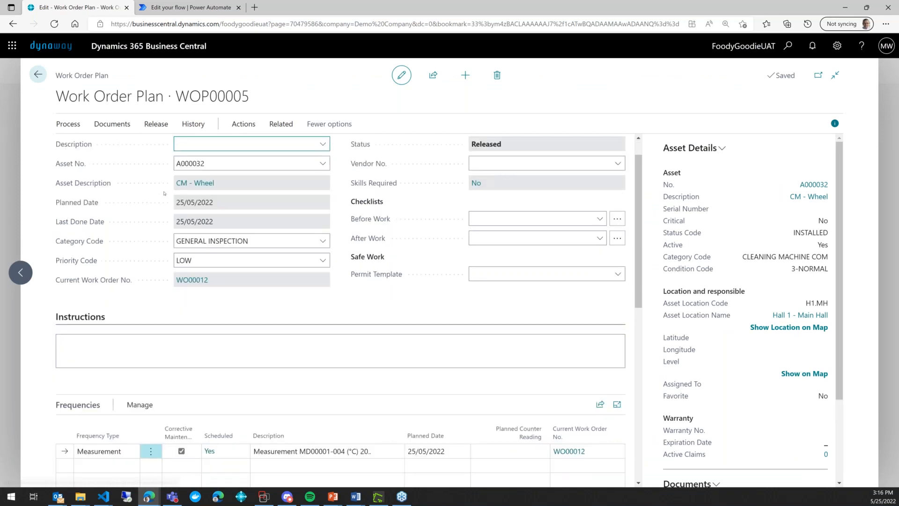
- Try to add resource DF to the released plan's resource lines, then discard the change and leave the plan
left_click(109, 400)
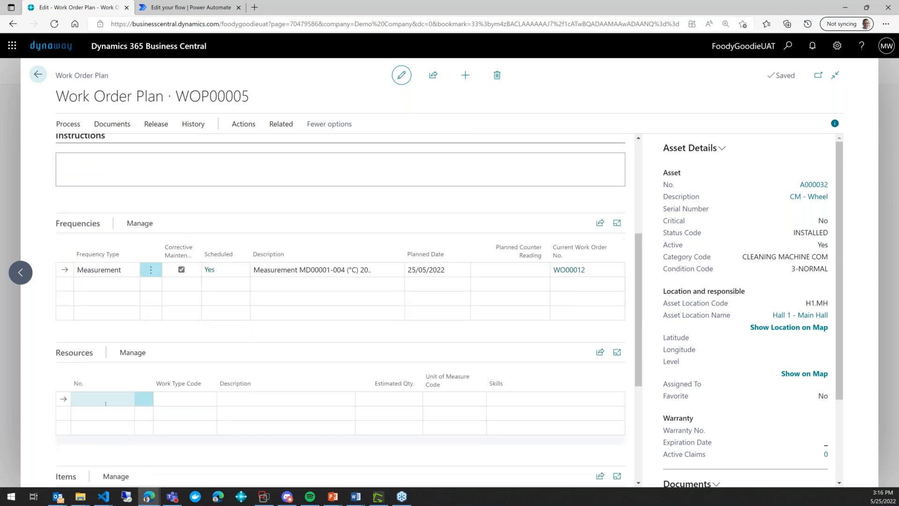
left_click(126, 399)
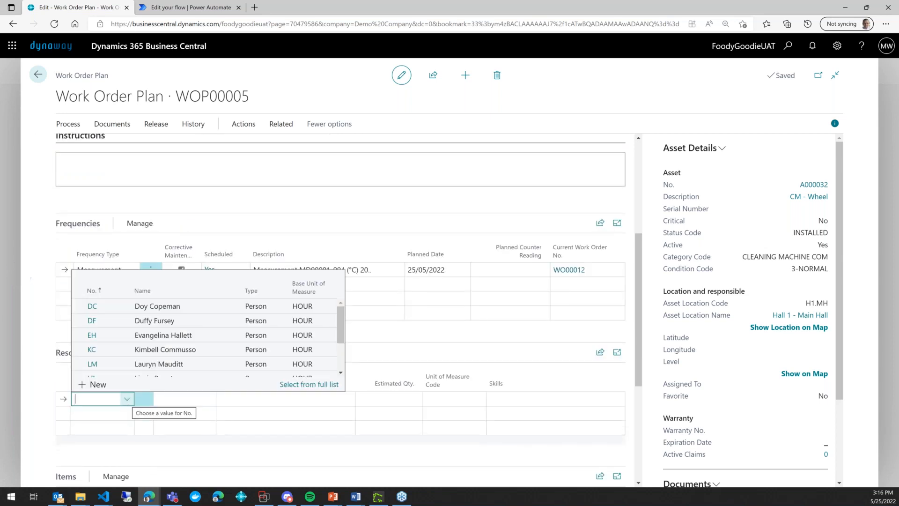
left_click(108, 317)
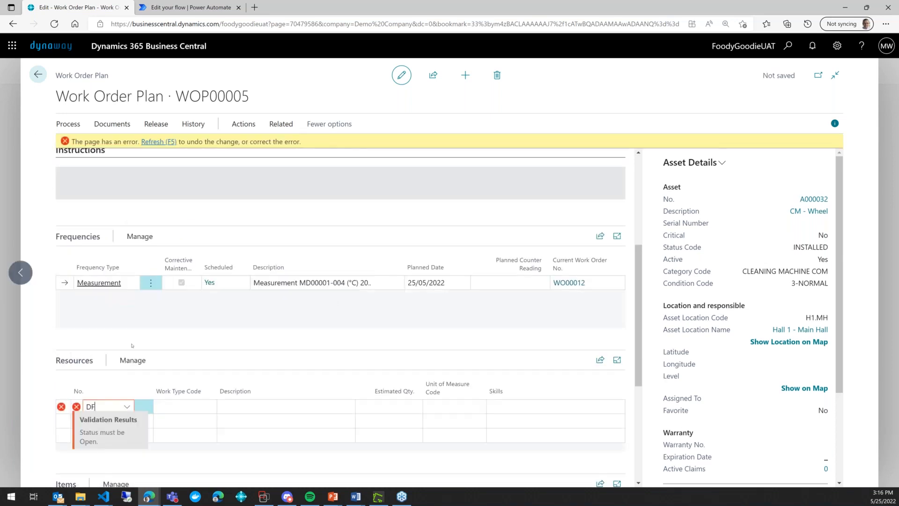
left_click(150, 142)
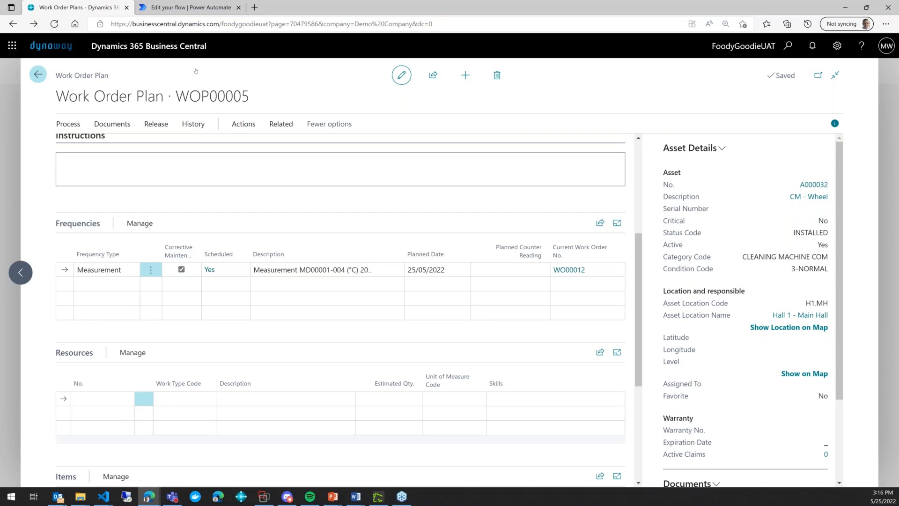
key("Escape")
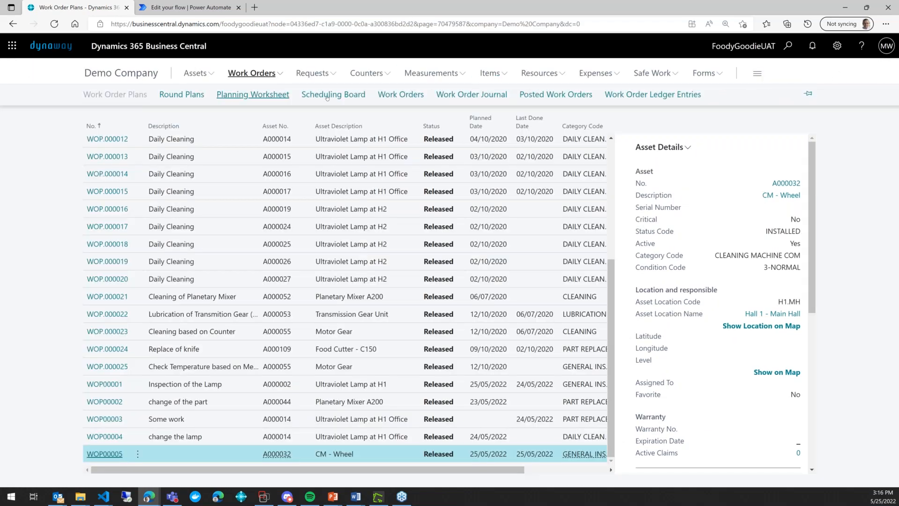
- Open work order WO00012 and add resource EH with a quantity of 1 hour
left_click(392, 97)
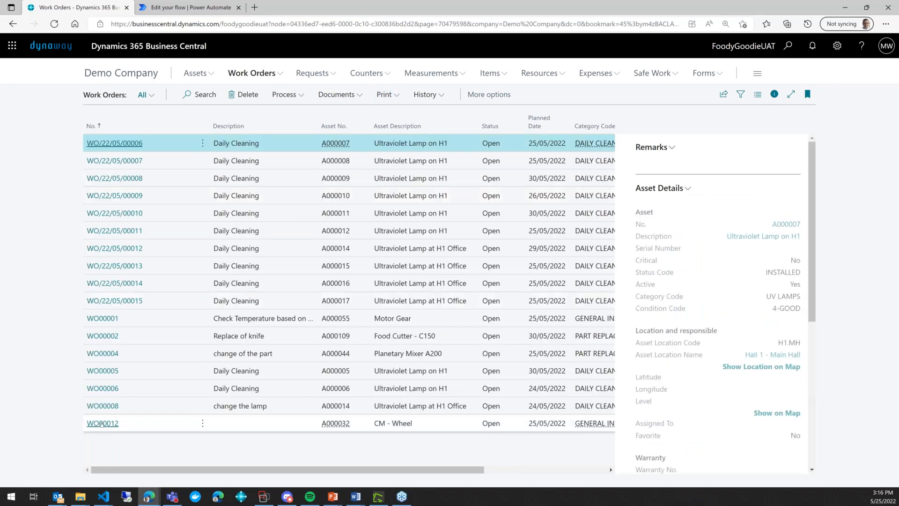
left_click(103, 424)
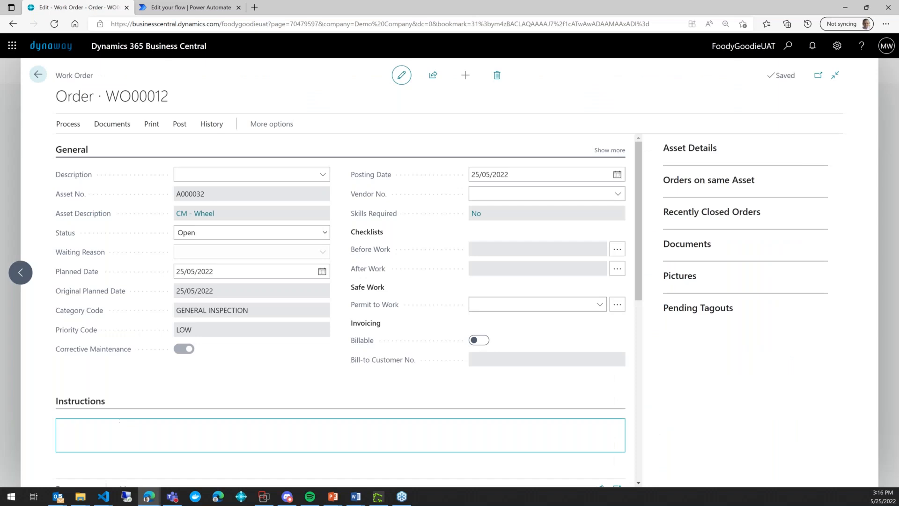
scroll(111, 374, "down", 5)
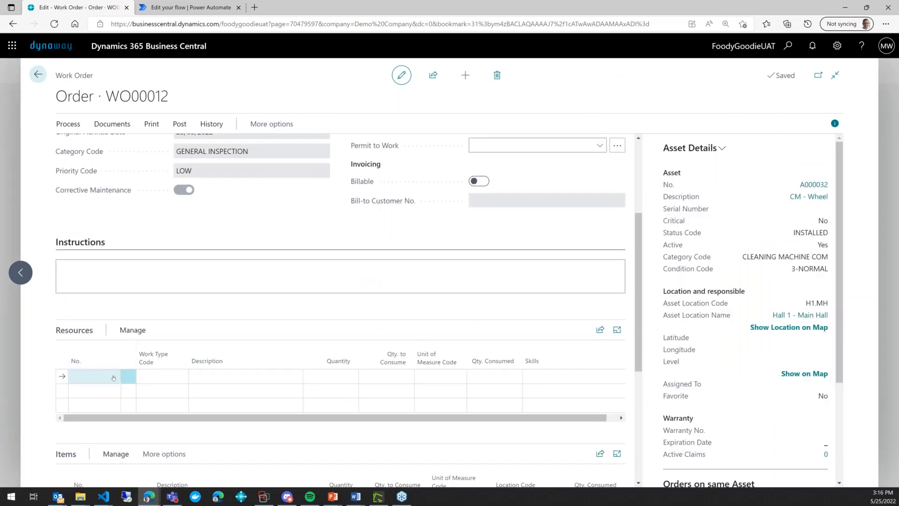
left_click(112, 374)
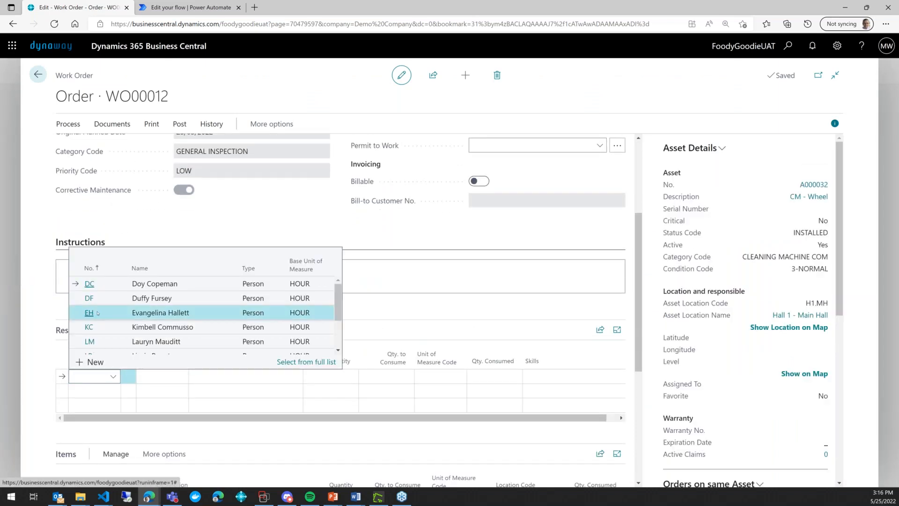
left_click(98, 313)
left_click(330, 378)
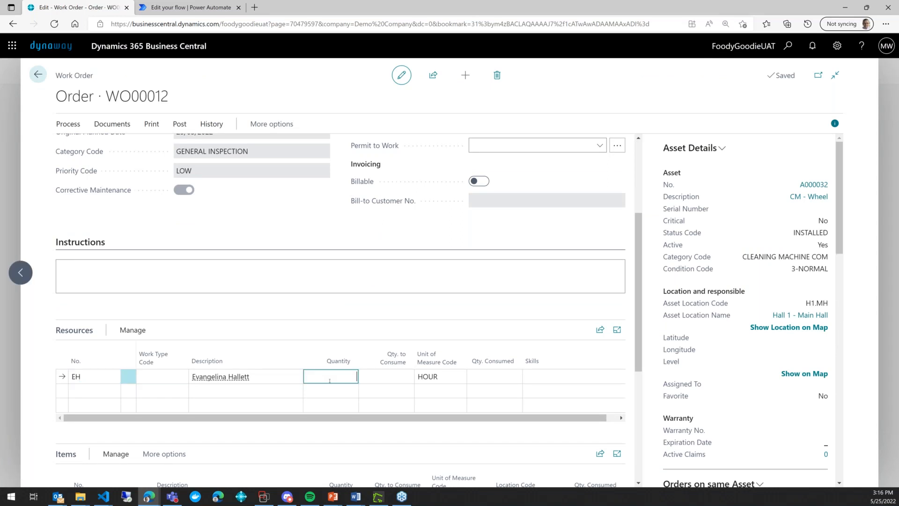
type("1")
key("Tab")
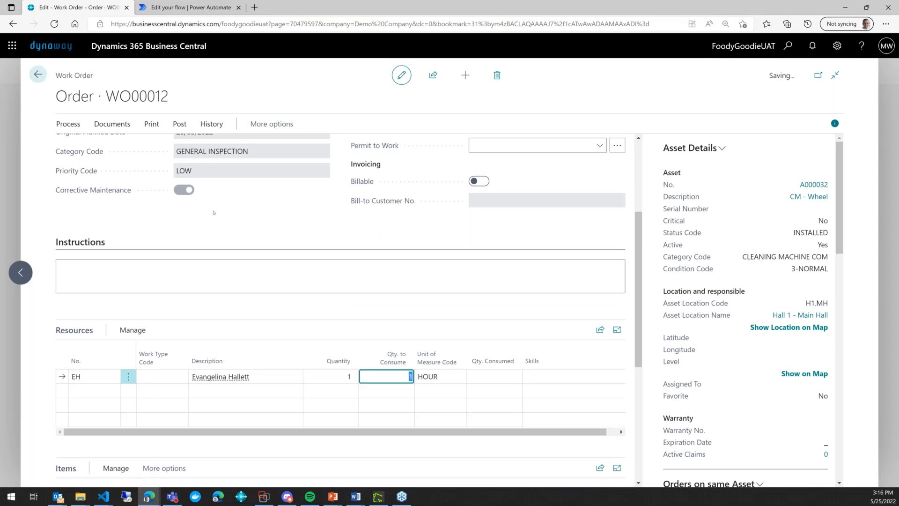
- Post and close work order WO00012, accepting the measurement frequency offered for closing
scroll(249, 325, "up", 4)
left_click(178, 126)
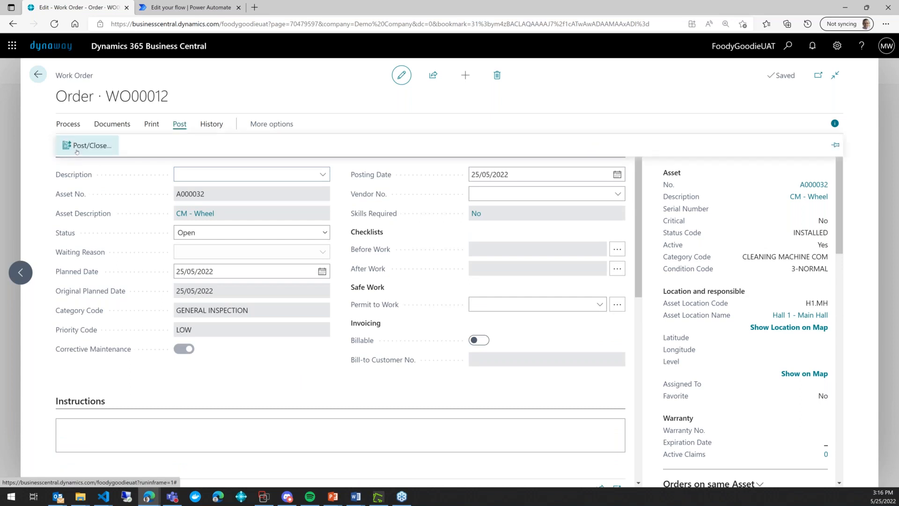
left_click(77, 151)
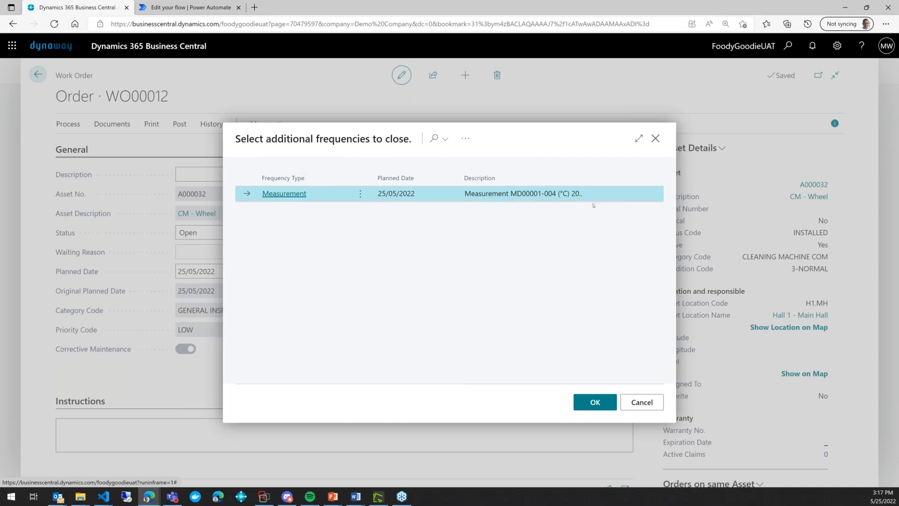
left_click(597, 409)
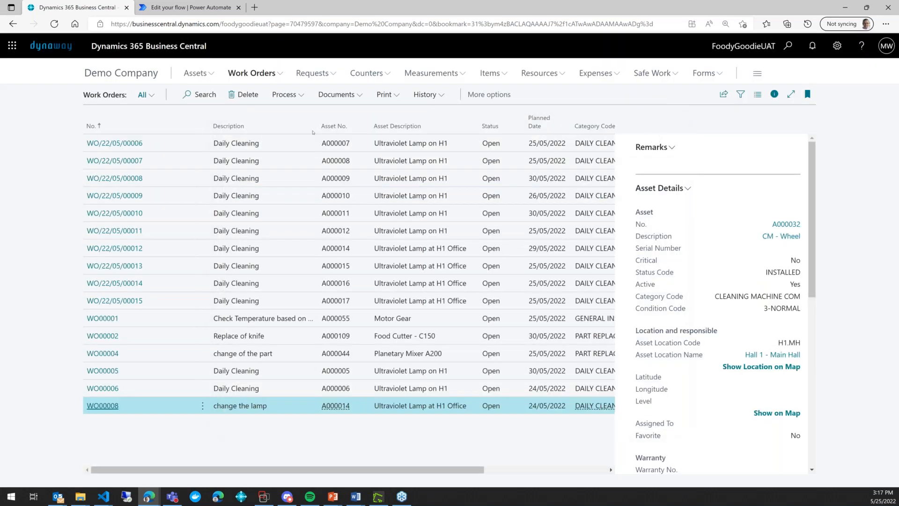
- In the measurement entries, examine the detailed entry behind the triggered frequency of the 15:15 temperature reading for MD00001-004
left_click(445, 73)
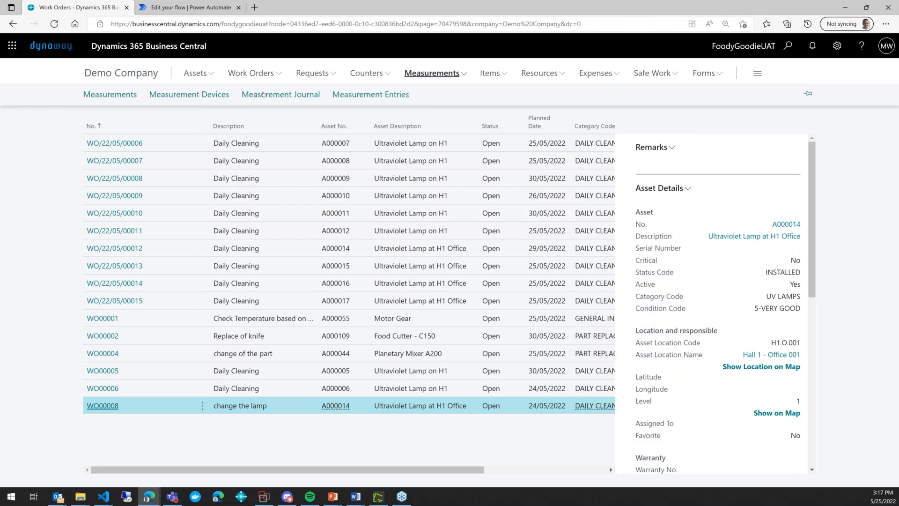
left_click(360, 96)
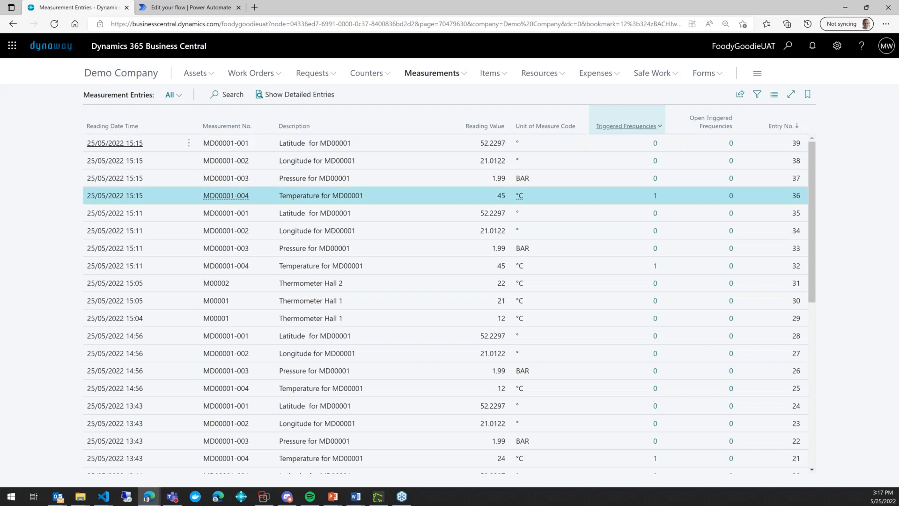
left_click(656, 197)
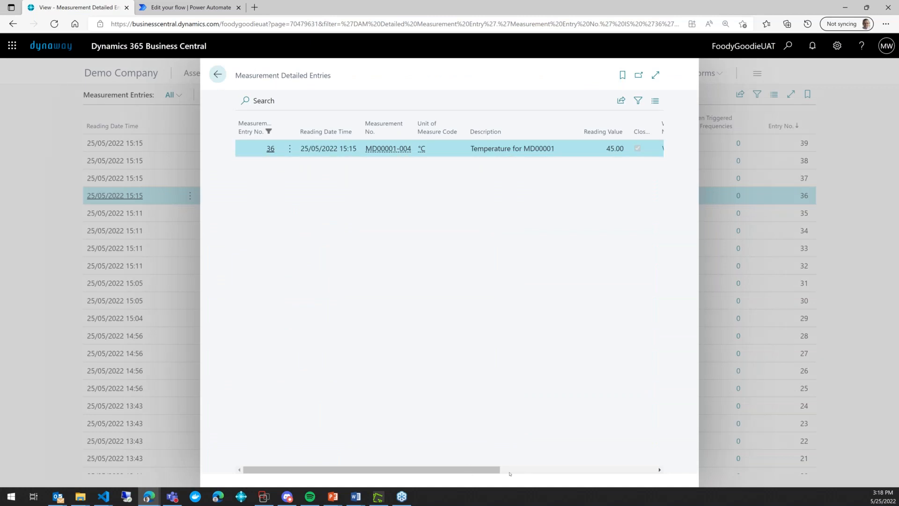
left_click_drag(482, 471, 638, 472)
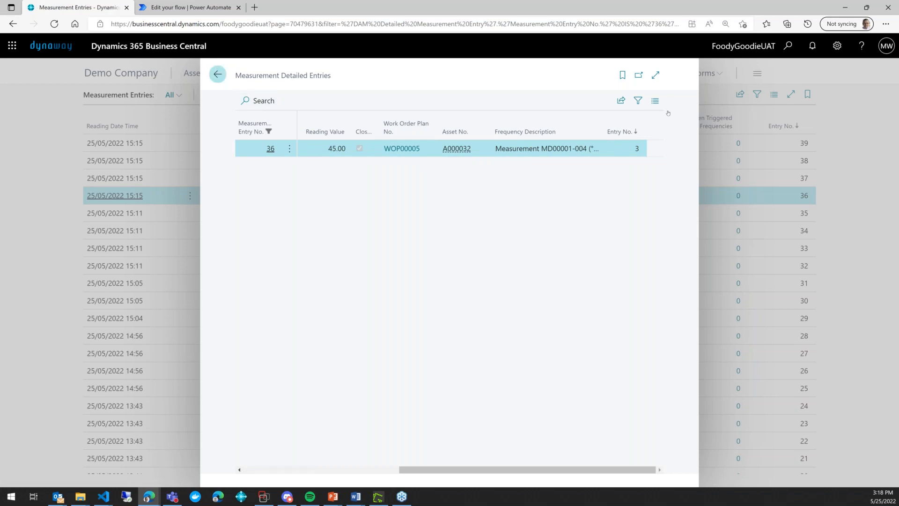
left_click(722, 128)
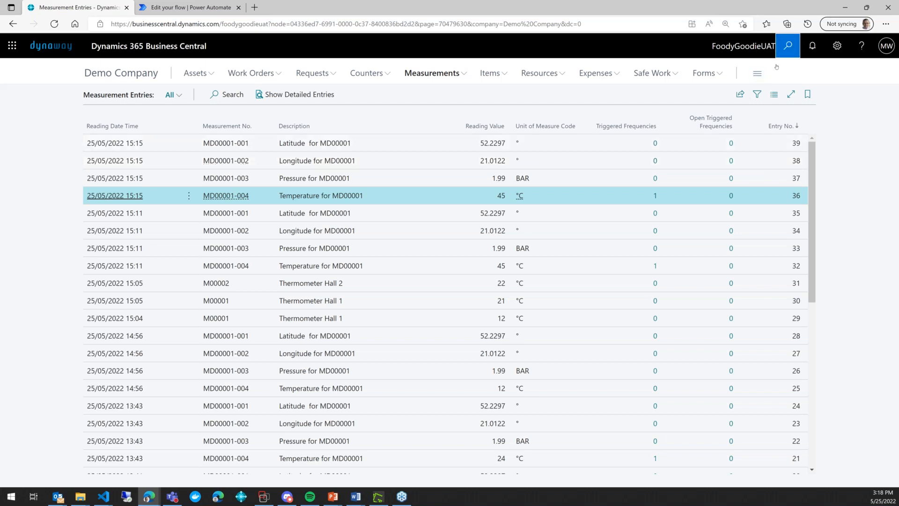
- Find Asset Management Setup, enable Schedule Work Order on Measurement Registration, and leave the setup
left_click(789, 46)
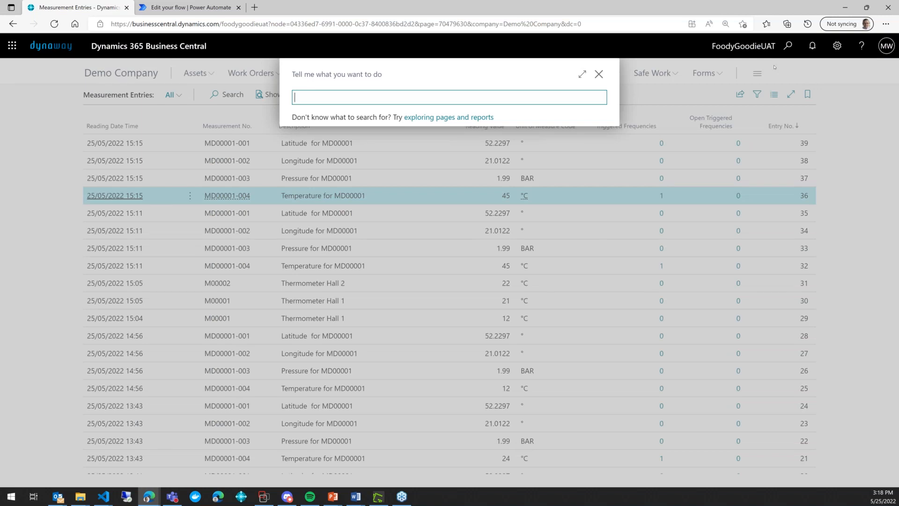
type("asset man")
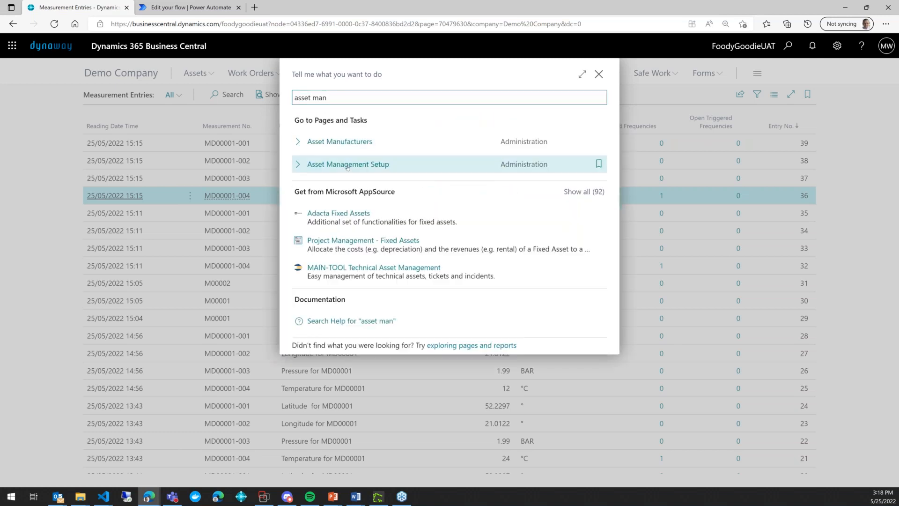
left_click(348, 165)
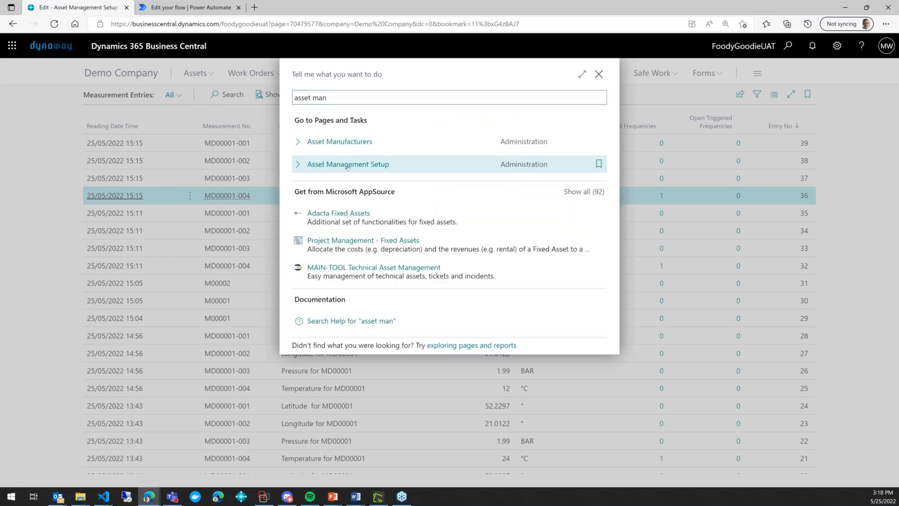
scroll(265, 328, "down", 3)
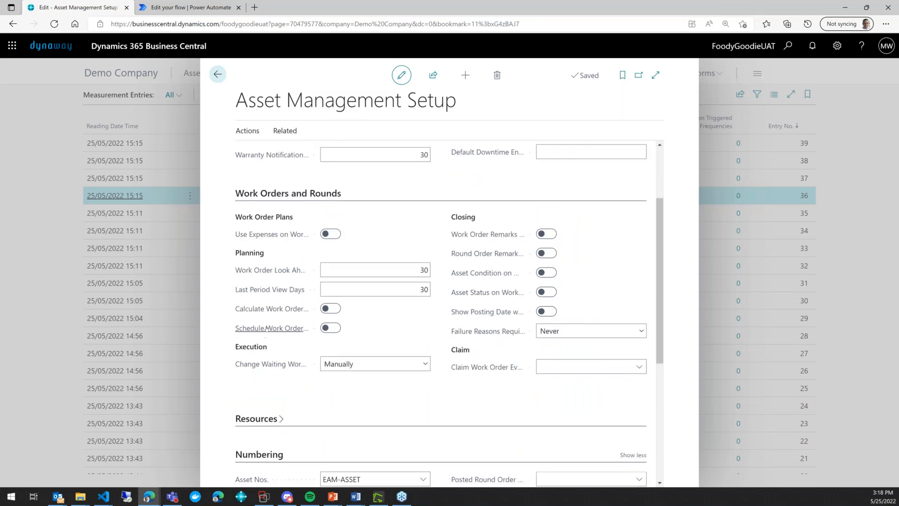
mouse_move(266, 328)
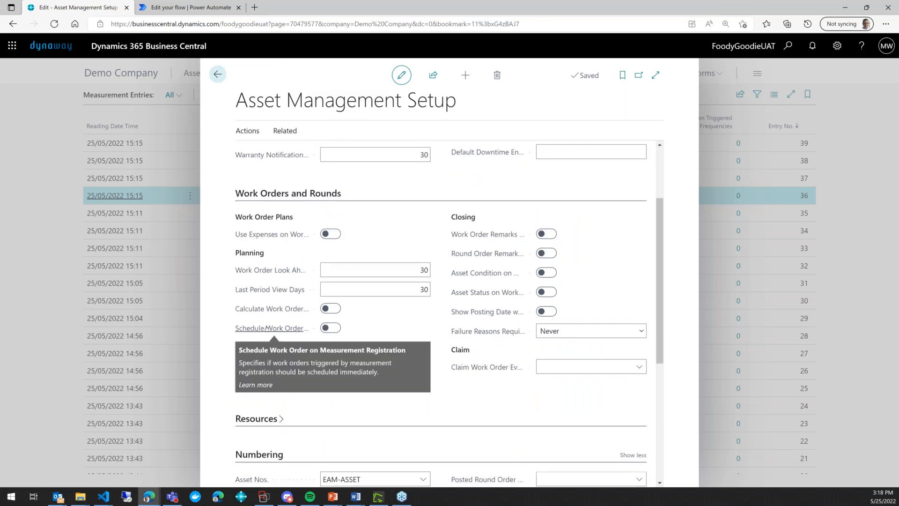
left_click(336, 328)
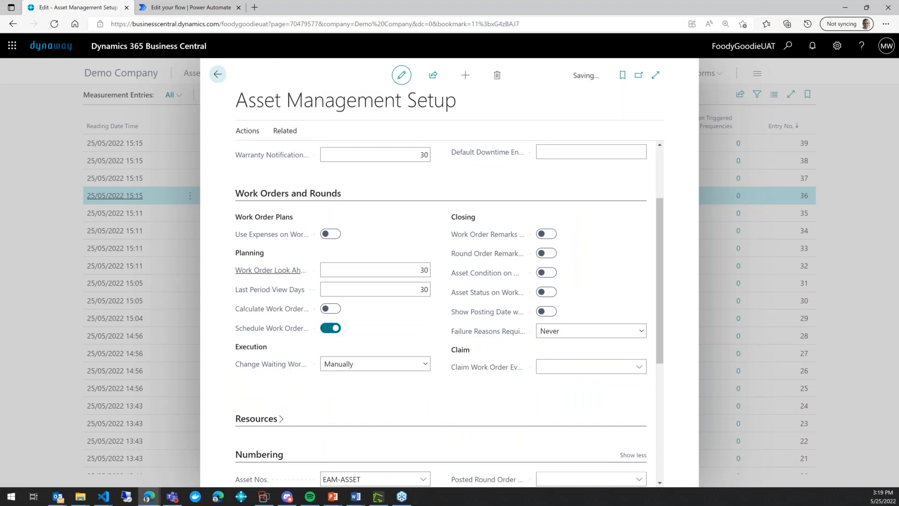
left_click(212, 77)
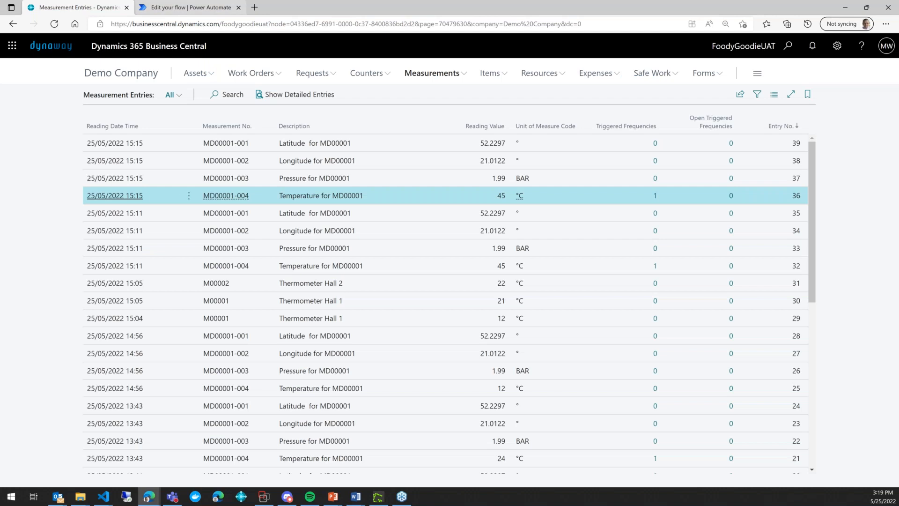
- Switch to Power Automate, dismiss the previous run, and run the flow again with ReadingNumber 9 and Temperature 33
left_click(191, 7)
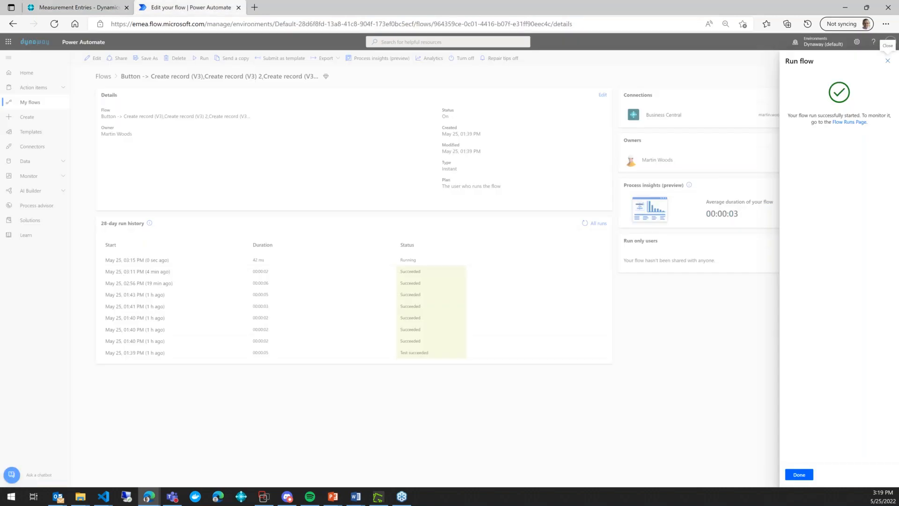
left_click(807, 474)
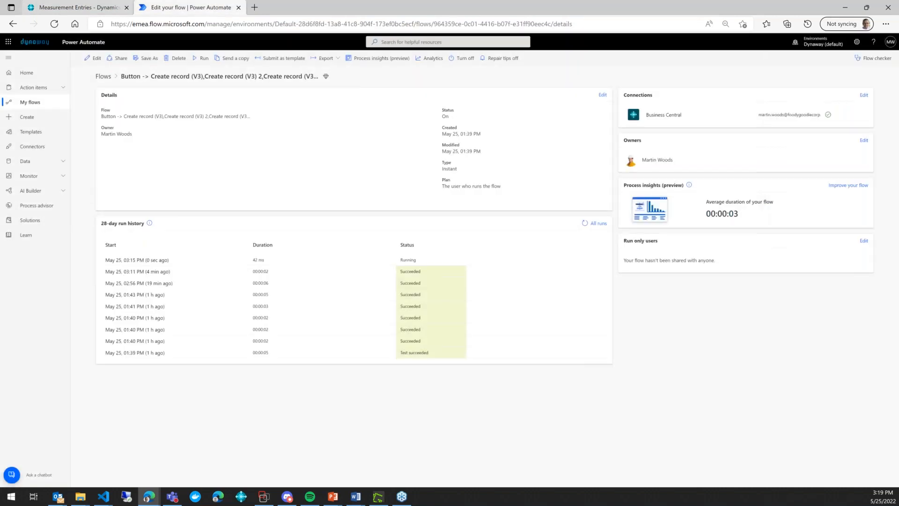
left_click(202, 59)
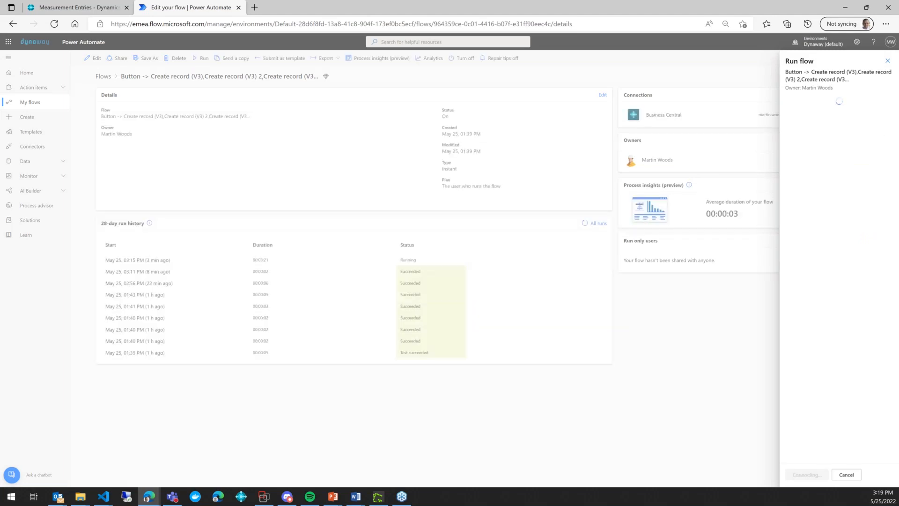
key("BackSpace")
type("9")
key("Tab")
type("33")
left_click(810, 479)
left_click(799, 475)
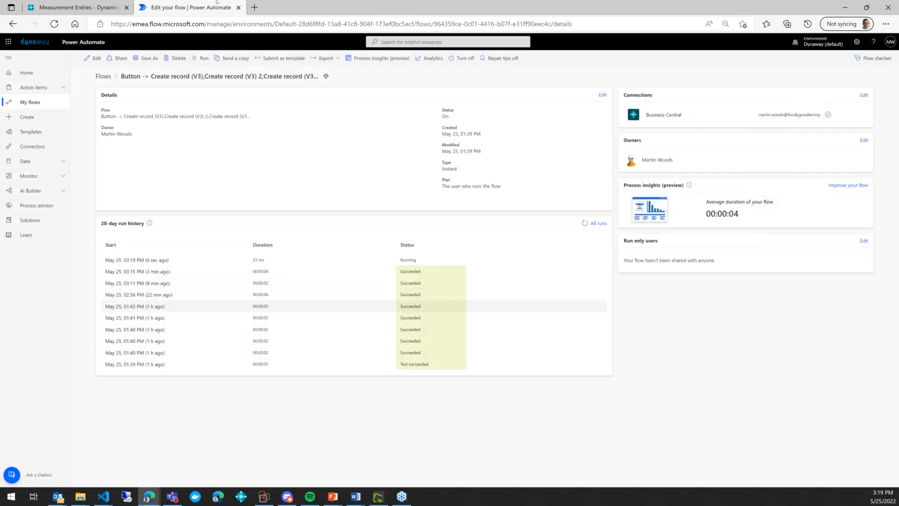
- Switch to Business Central and reload the Measurement Entries page, choosing the foodygoodiecorp.com account that is already signed in
left_click(108, 7)
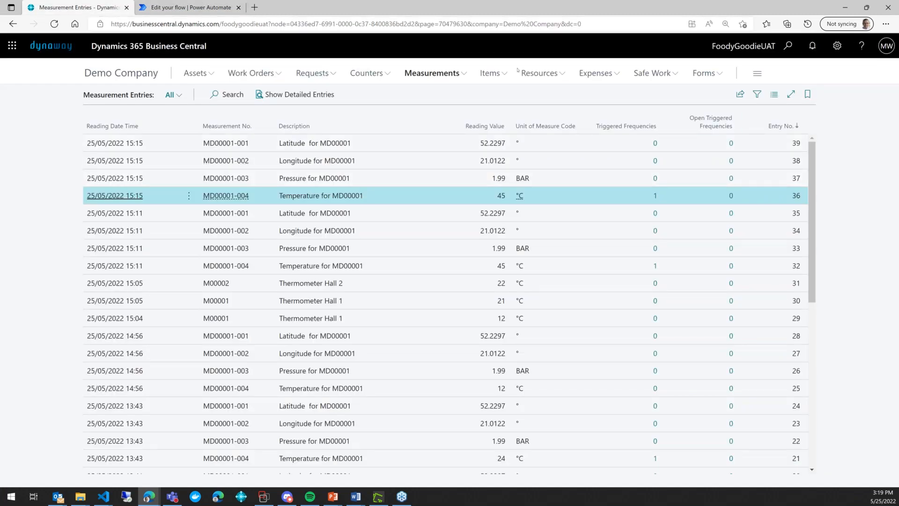
left_click(423, 27)
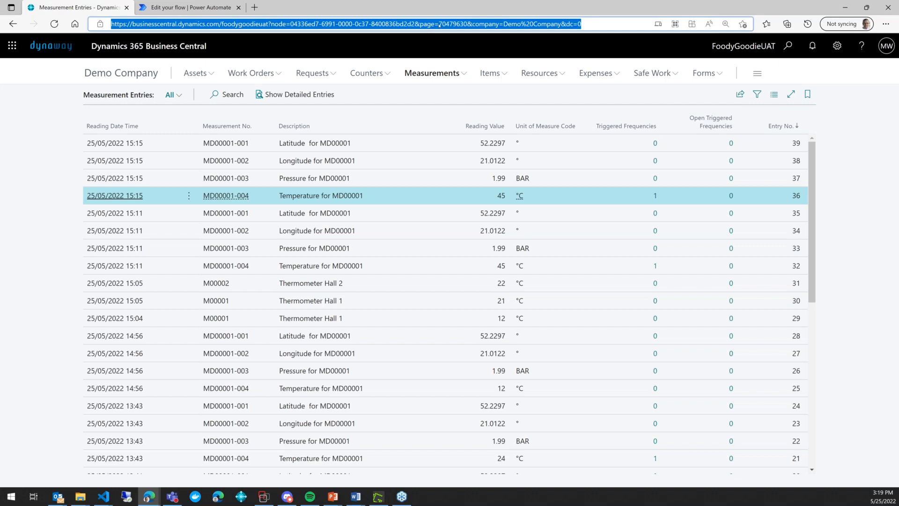
key("Return")
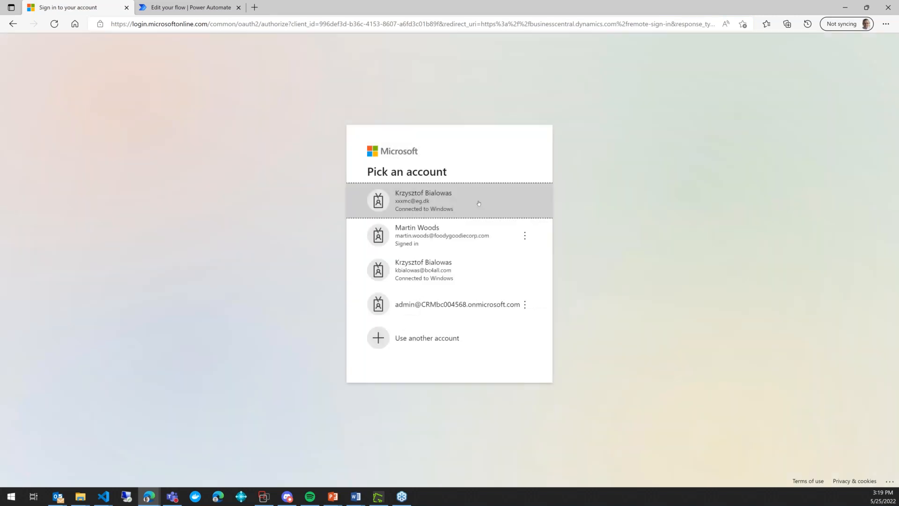
left_click(422, 236)
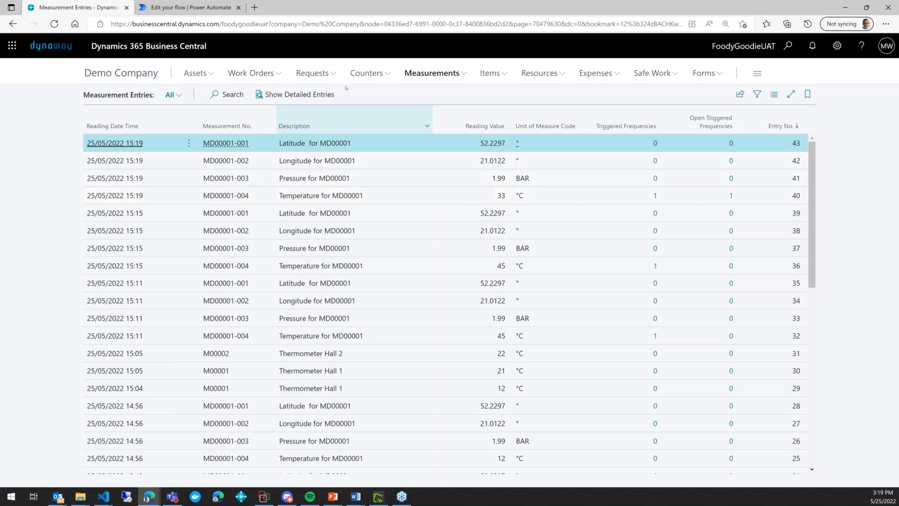
- In the work orders list, examine the General details of work order WO00013 for the CM - Wheel asset and return to the list
left_click(251, 73)
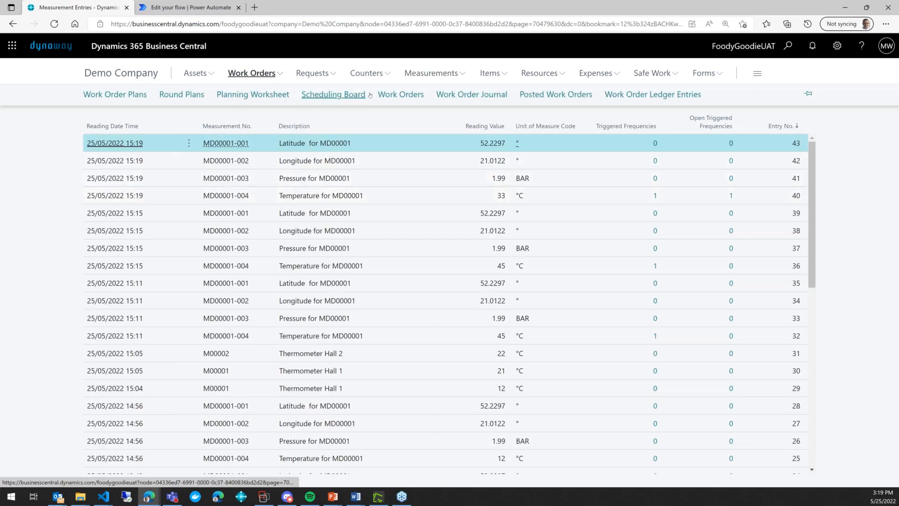
left_click(405, 95)
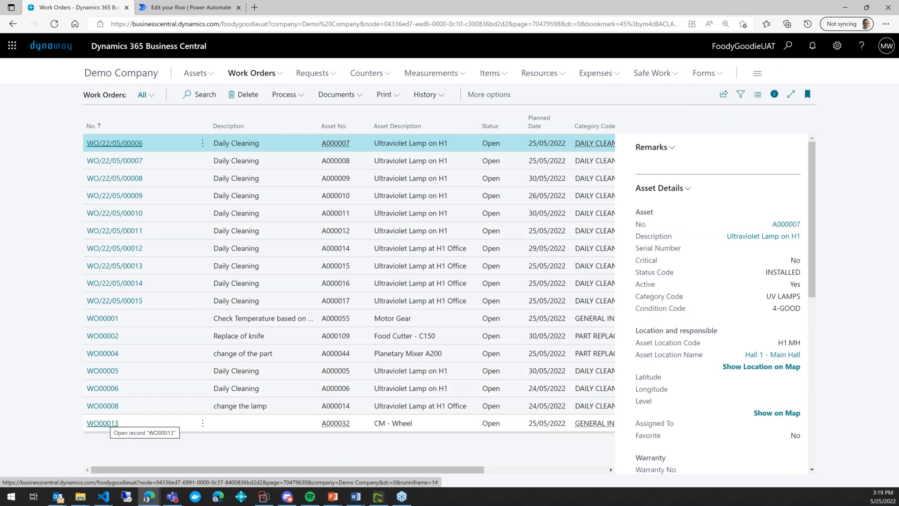
left_click(102, 423)
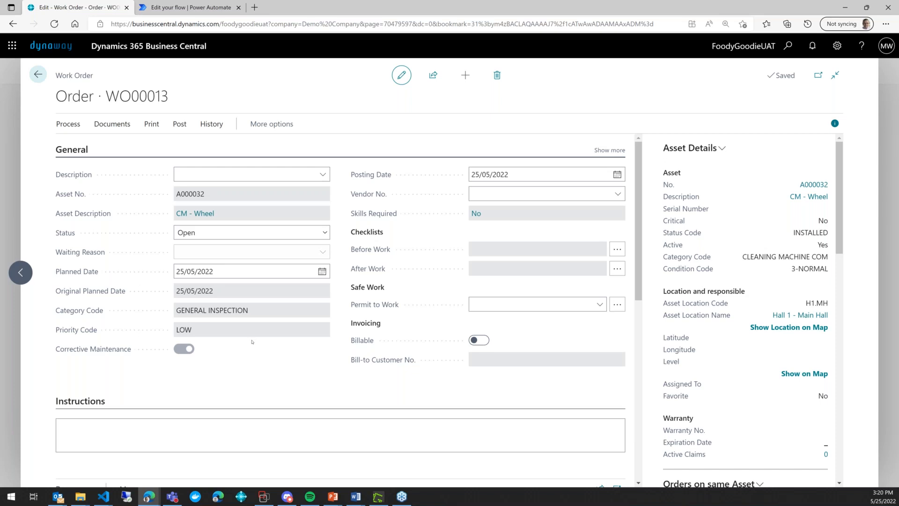
left_click(38, 75)
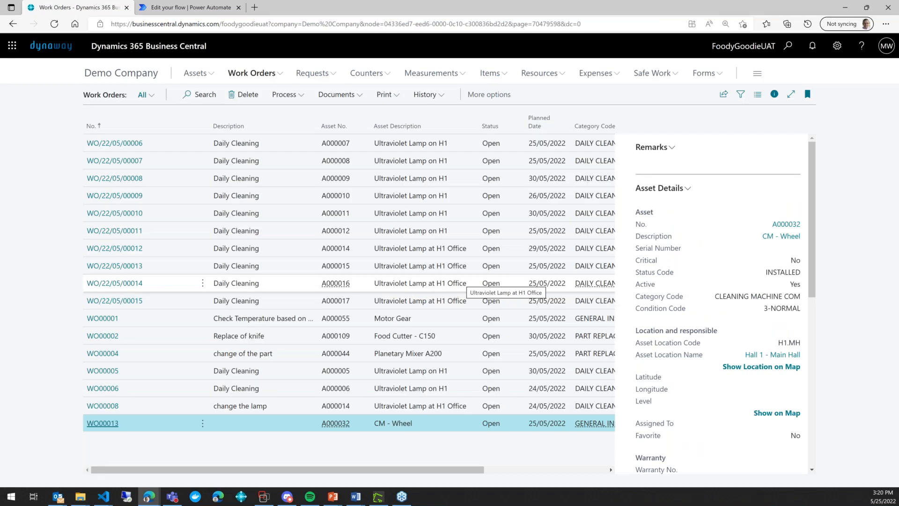
- Review the last readings in the Measurements list, and switch to the running Webinar25052022 slide show in PowerPoint
left_click(444, 73)
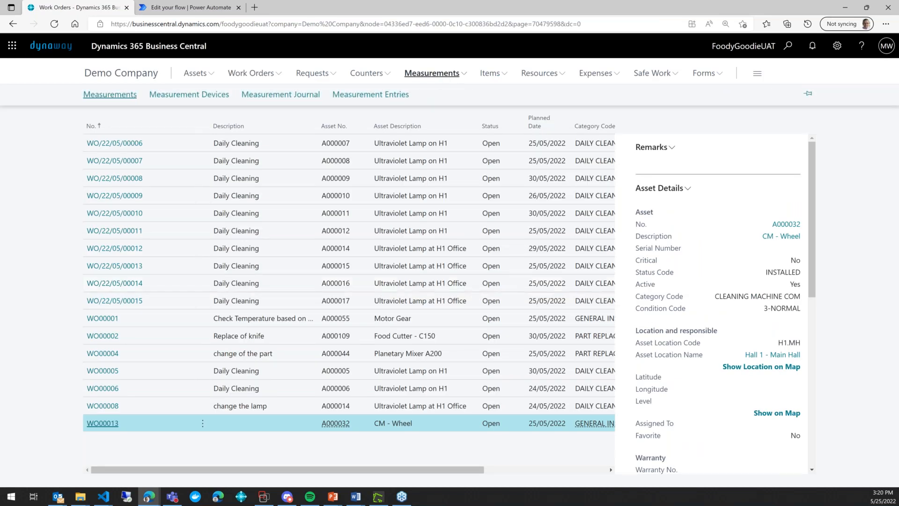
left_click(123, 93)
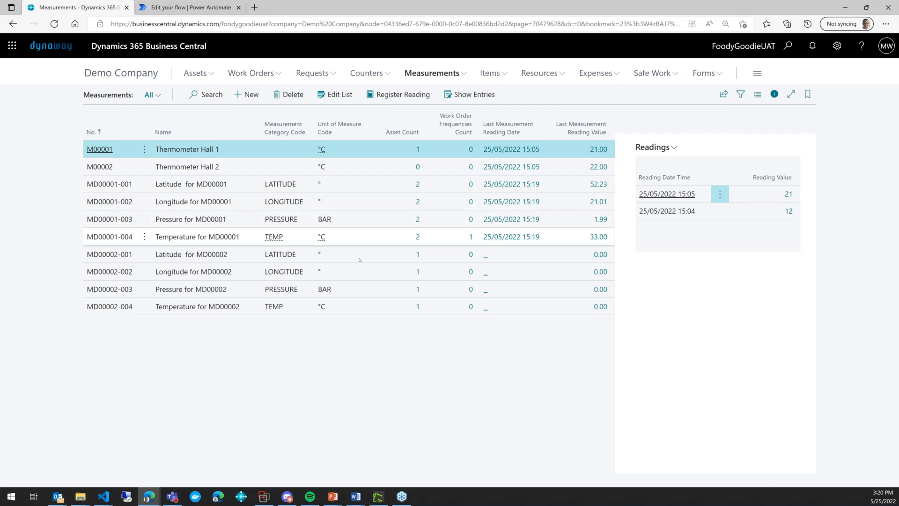
left_click(333, 496)
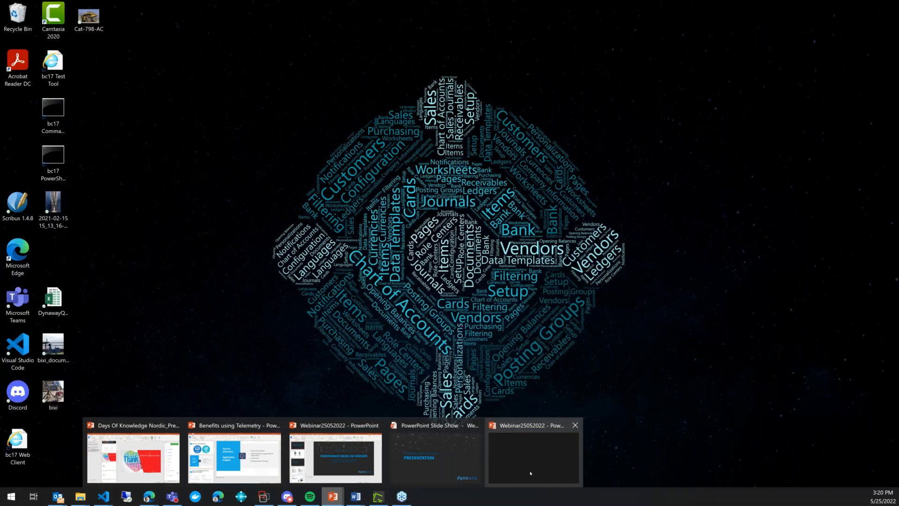
left_click(531, 473)
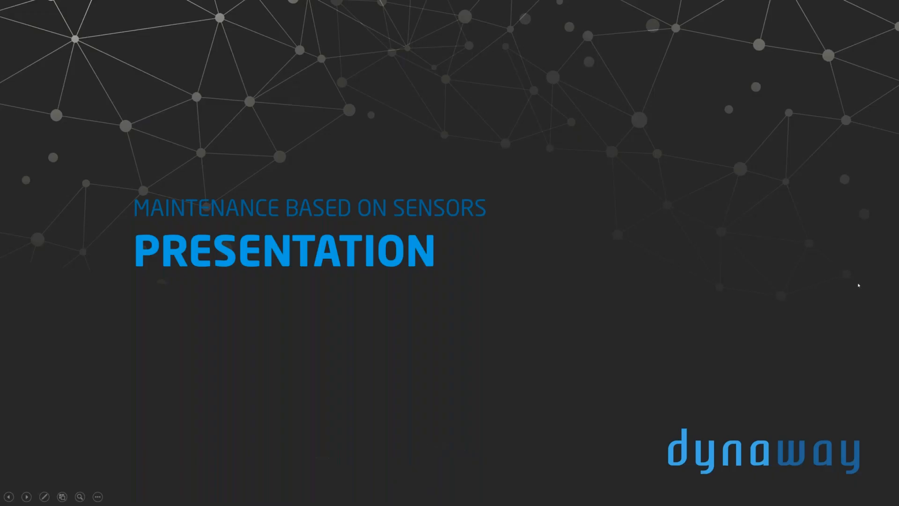